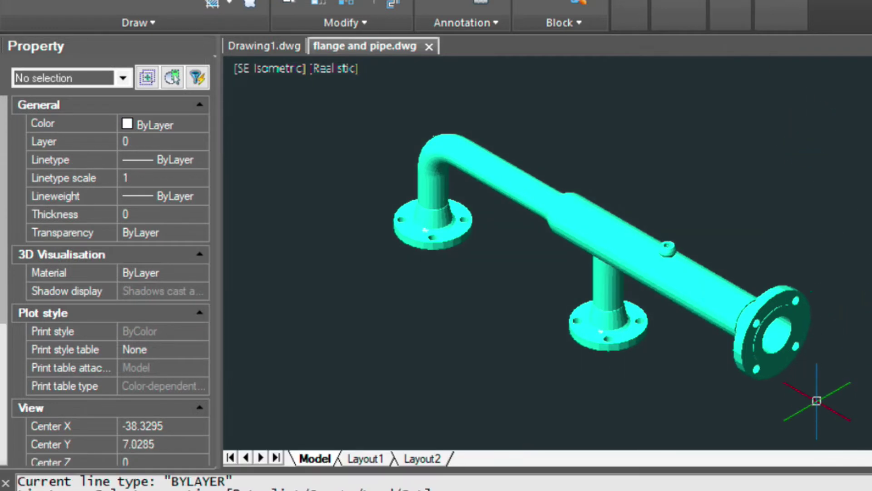
Recolour the entire pipe-and-flange model from cyan to light gray (colour 254), then deselect.
click(823, 402)
click(390, 116)
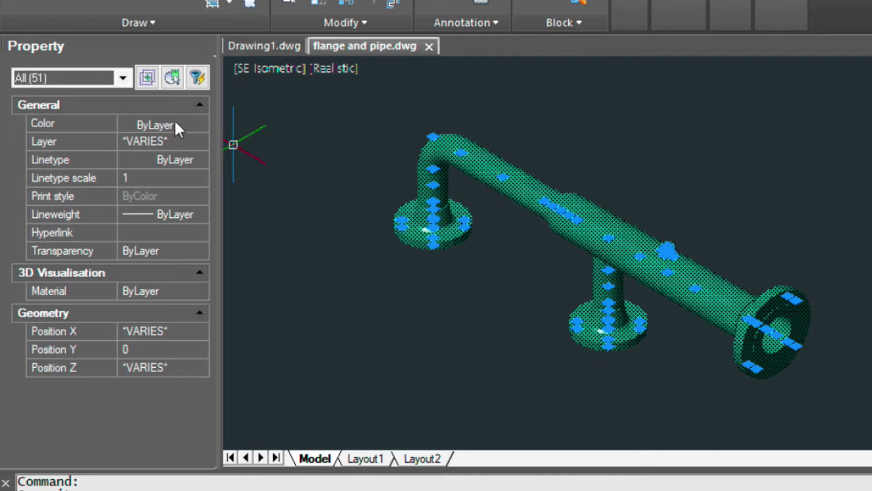
click(164, 125)
click(198, 123)
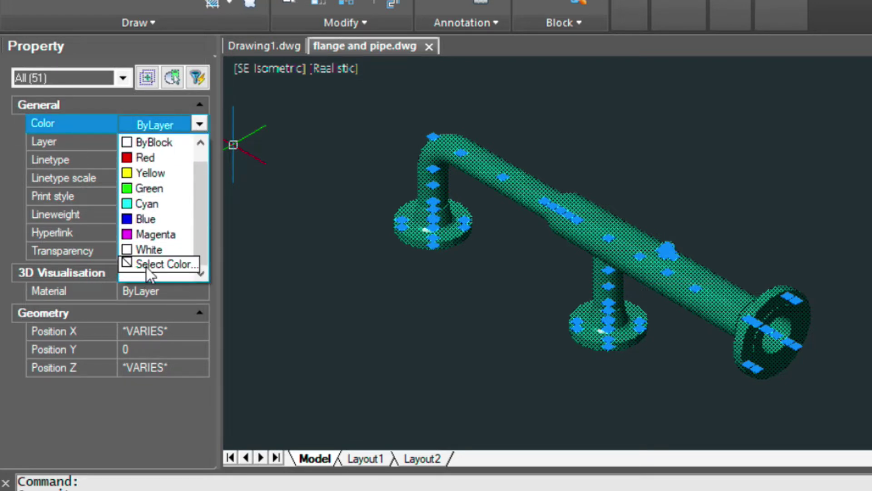
click(135, 263)
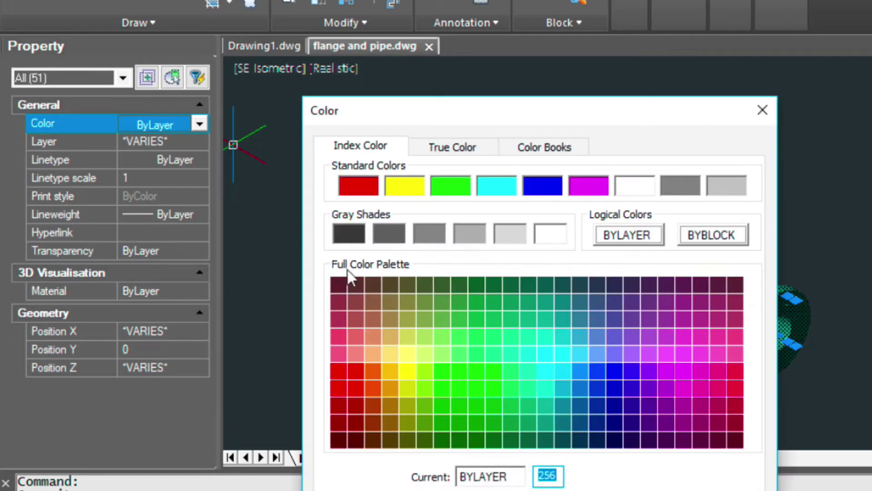
click(513, 233)
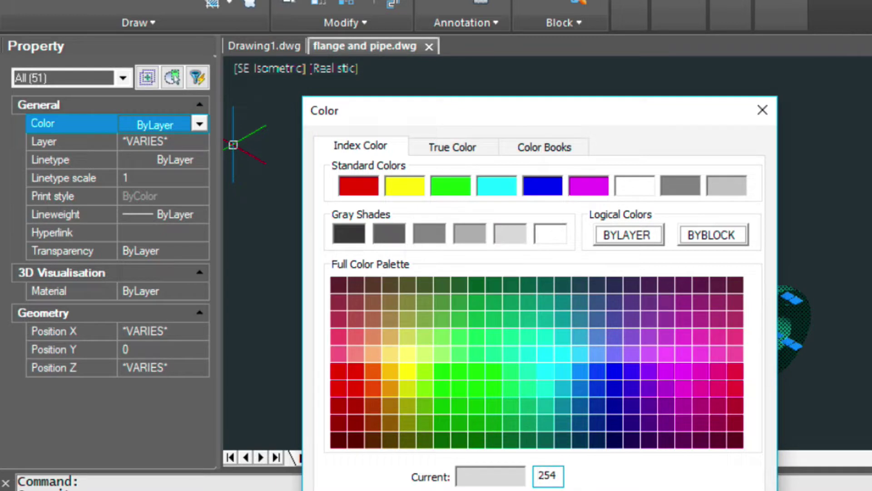
key(Return)
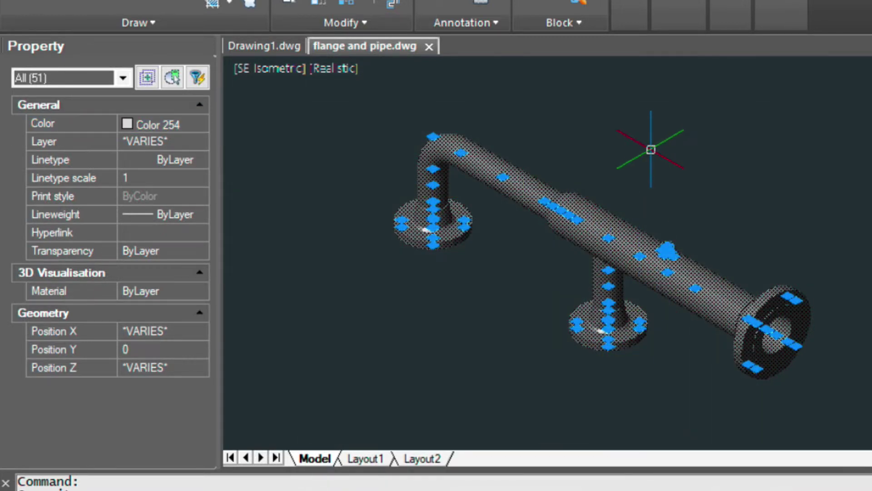
key(Escape)
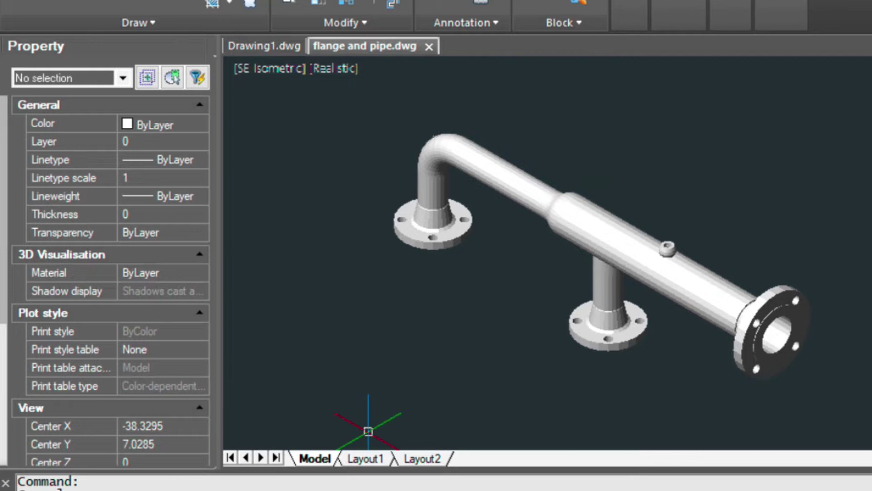
In the Layout1 viewport, show the pipe model in SW Isometric view and shade it.
click(364, 457)
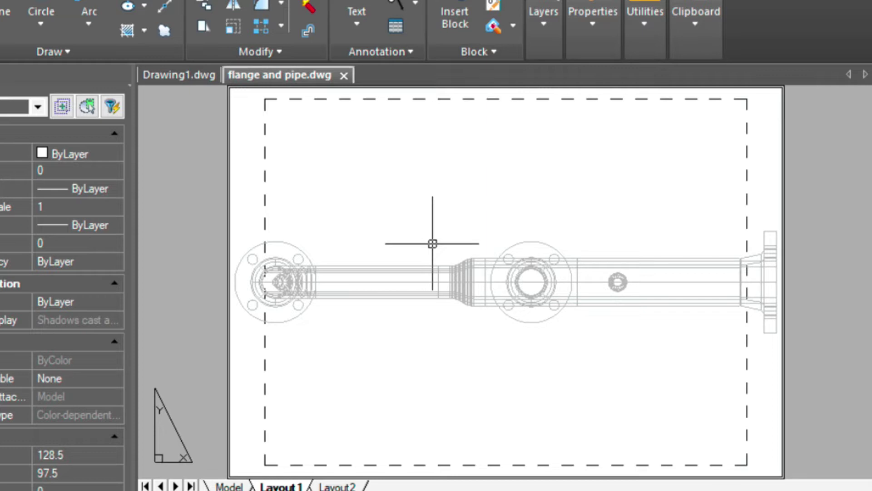
text(MS)
key(Return)
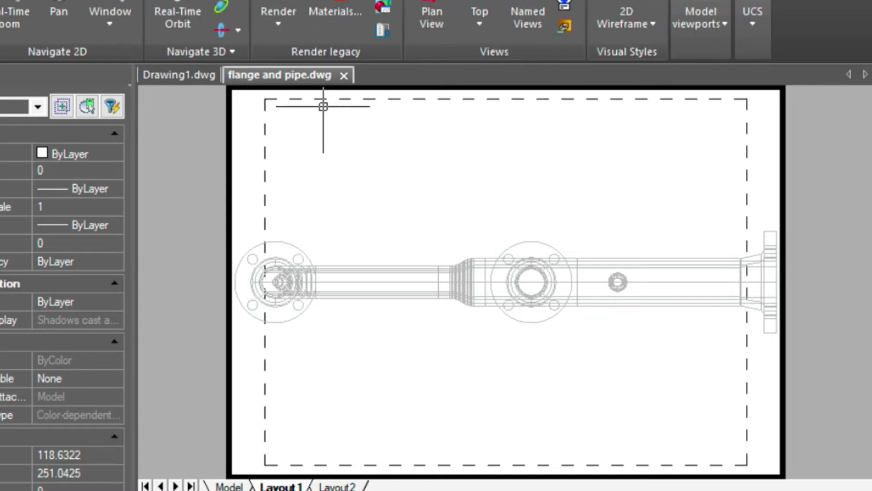
click(481, 12)
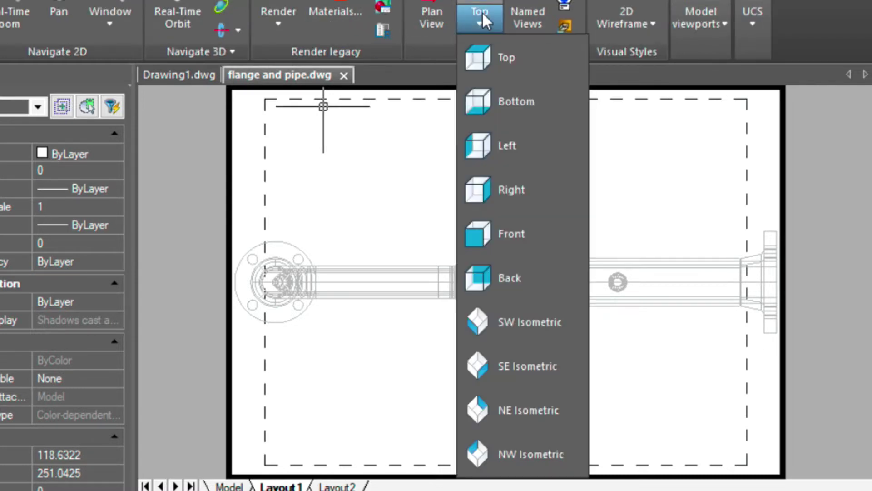
click(488, 304)
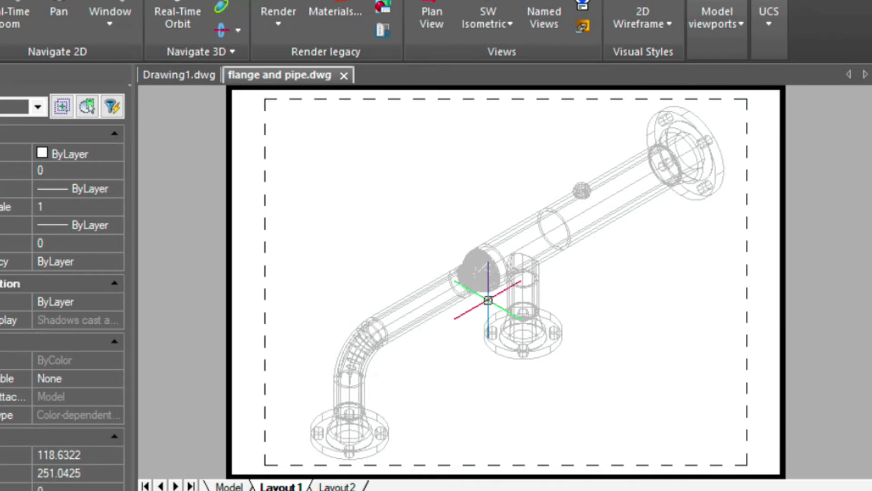
text(SHADE)
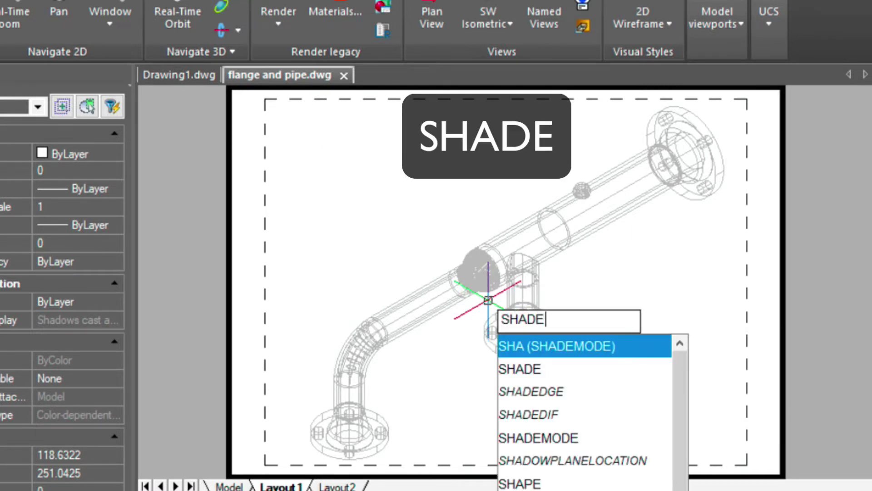
key(Return)
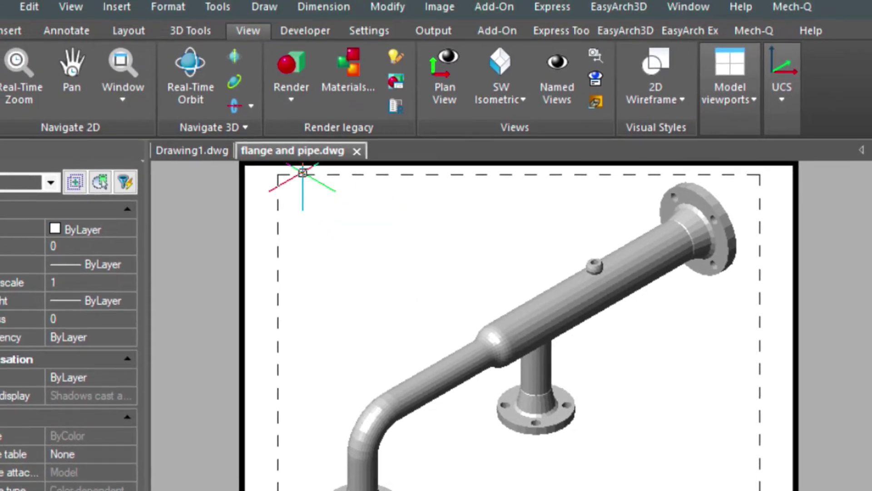
Set the viewport's visual style to Hidden.
click(76, 7)
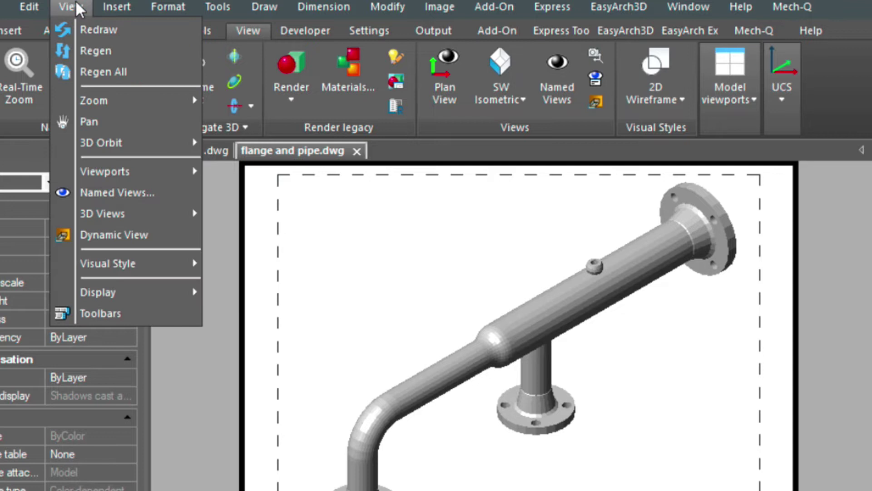
click(175, 263)
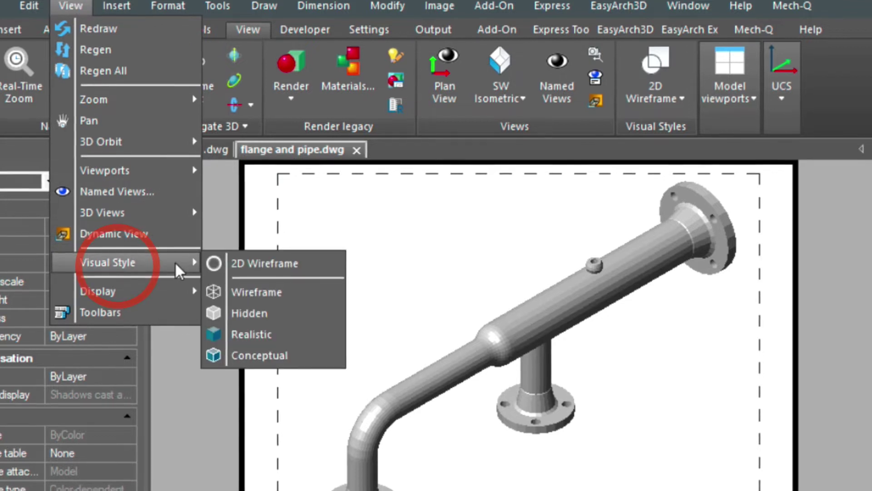
click(248, 313)
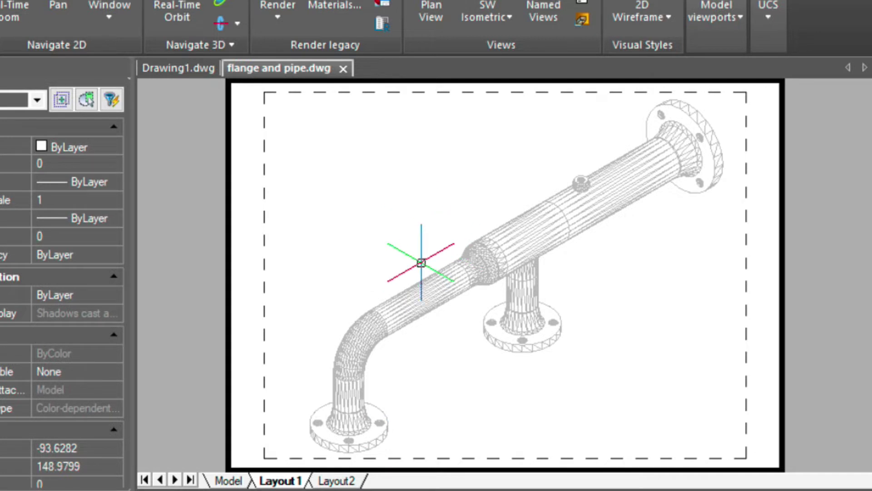
Turn IGNORESHADEDGE off and return Layout1 to paper space with PS.
text(IG)
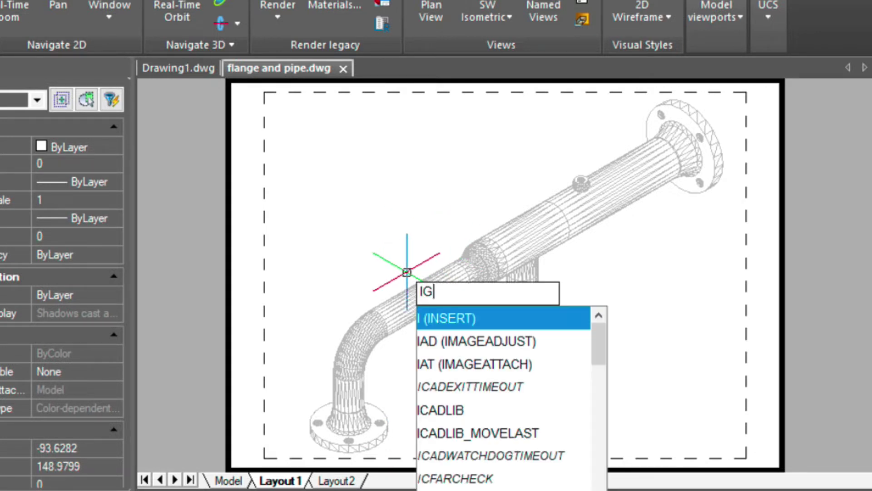
text(NOREMENUWQUOTE)
key(Down)
key(Return)
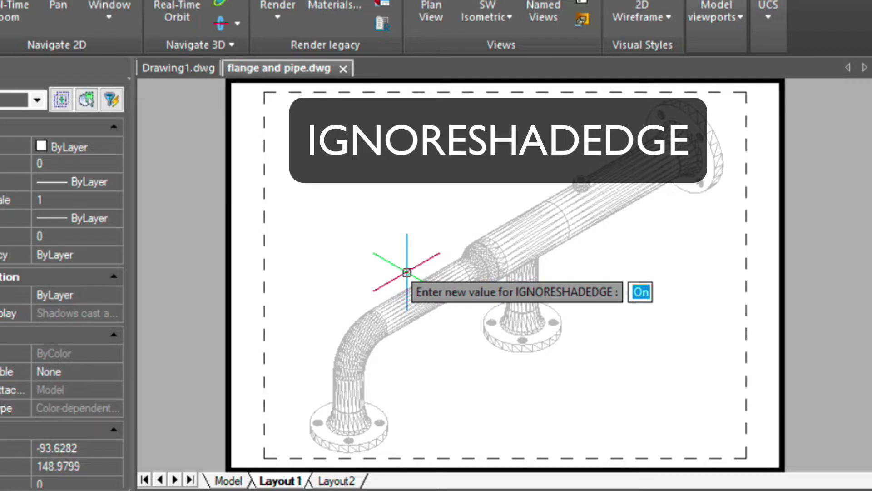
text(off)
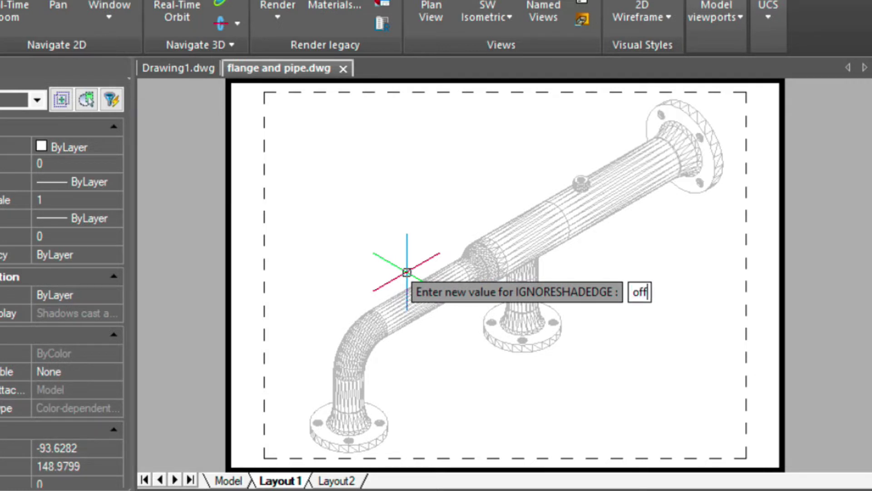
key(Return)
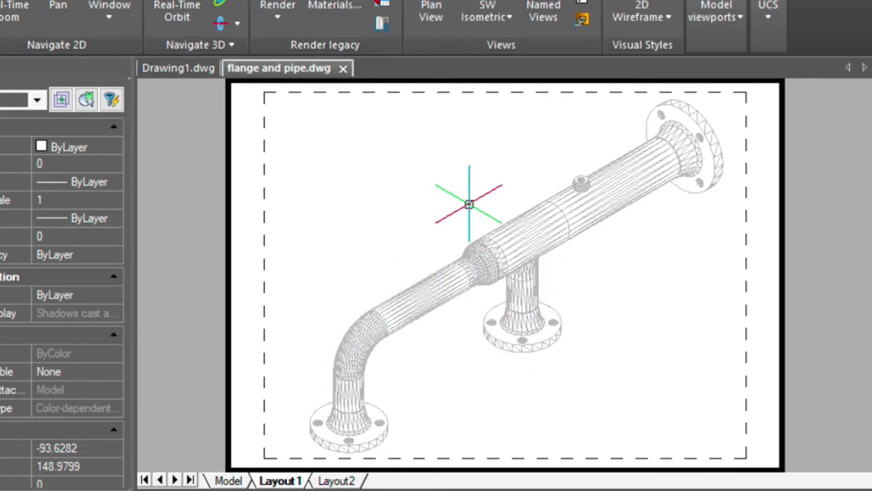
text(P)
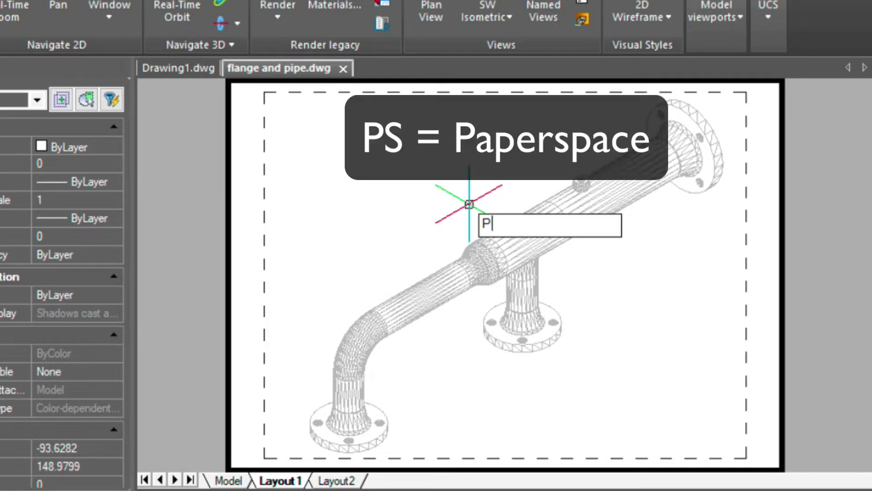
text(S)
key(Return)
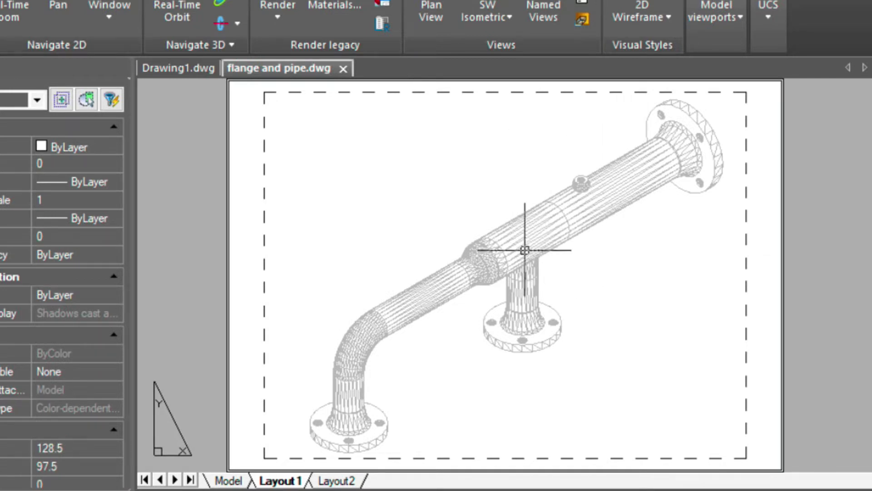
On the Model sheet, show the pipe model in Top view, zoomed out and shifted down-left.
click(234, 481)
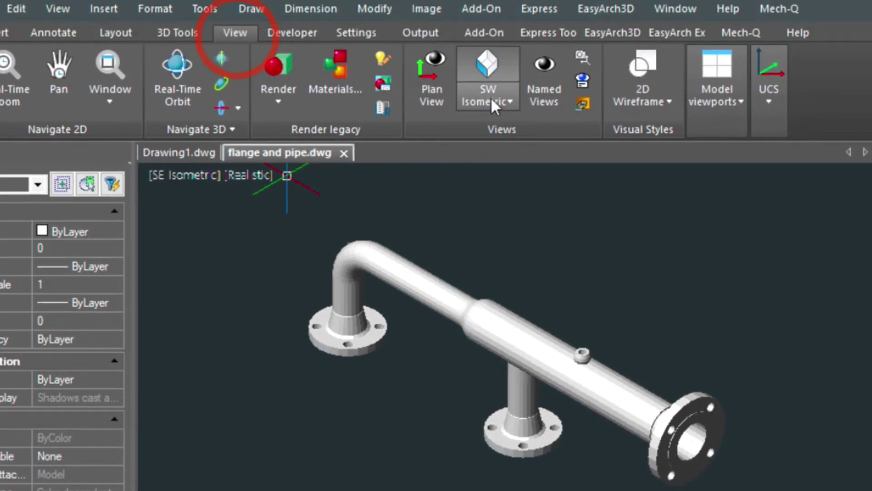
click(490, 100)
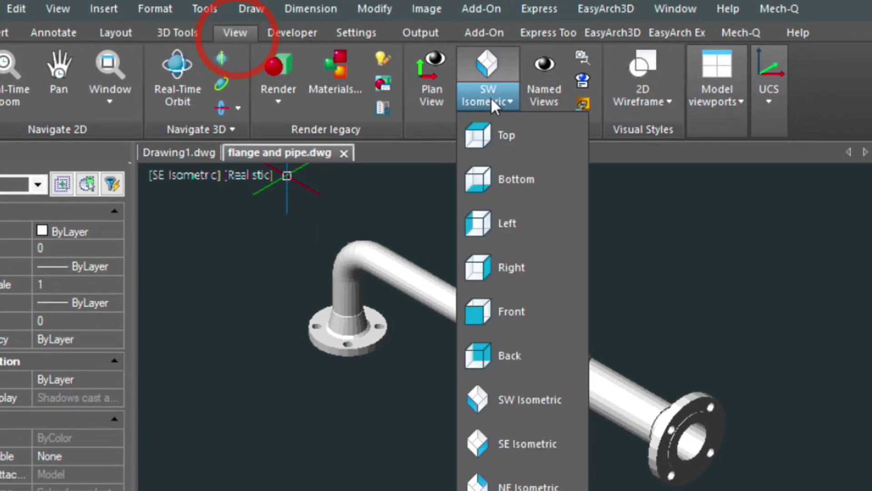
click(491, 133)
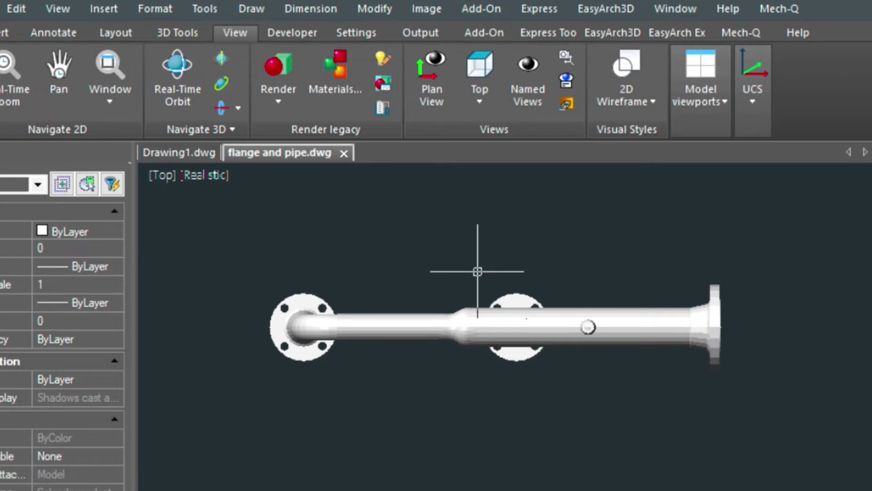
scroll(477, 272, down, 2)
middle_drag(477, 271, 450, 354)
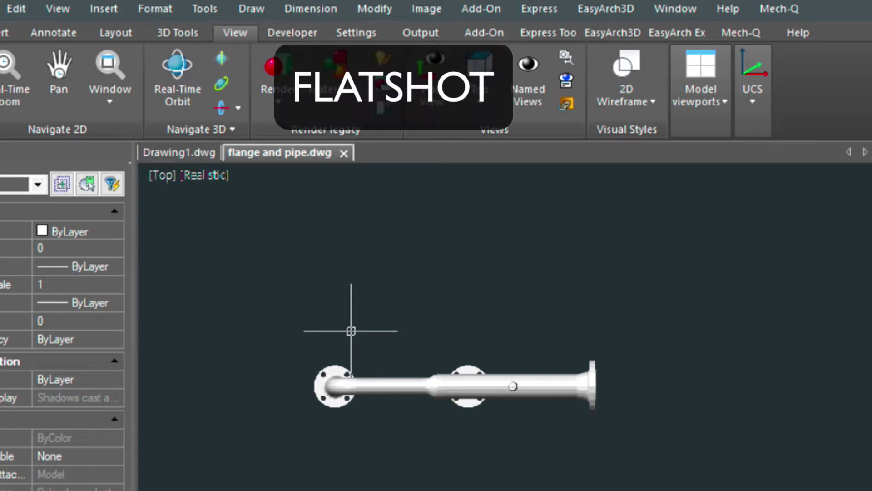
Start FLATSHOT and set the obscured lines linetype to DASHED2.
text(FL)
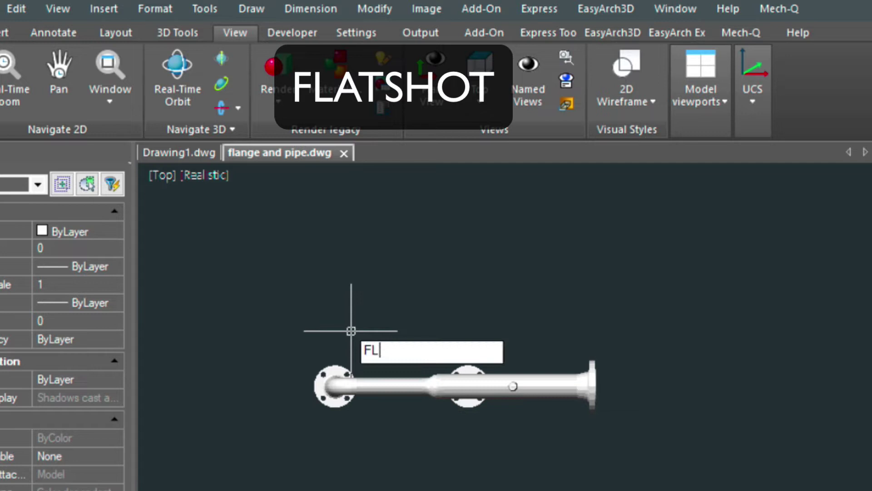
text(A)
key(Down)
key(Return)
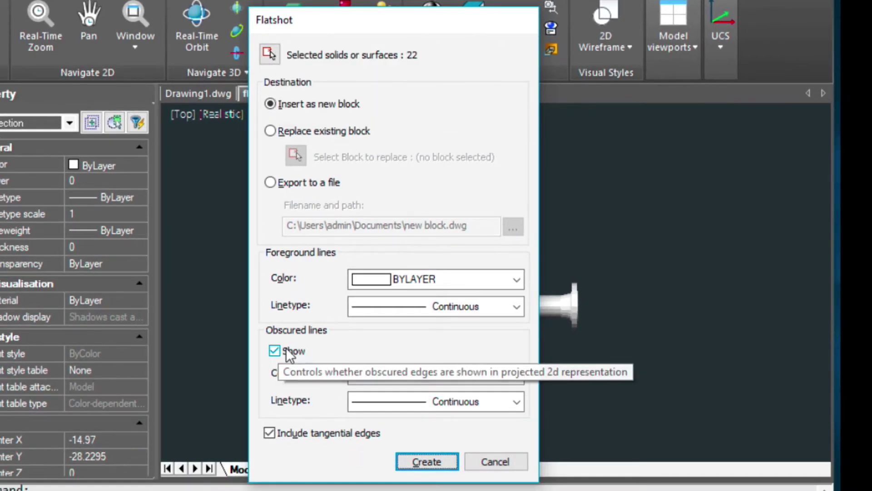
click(439, 404)
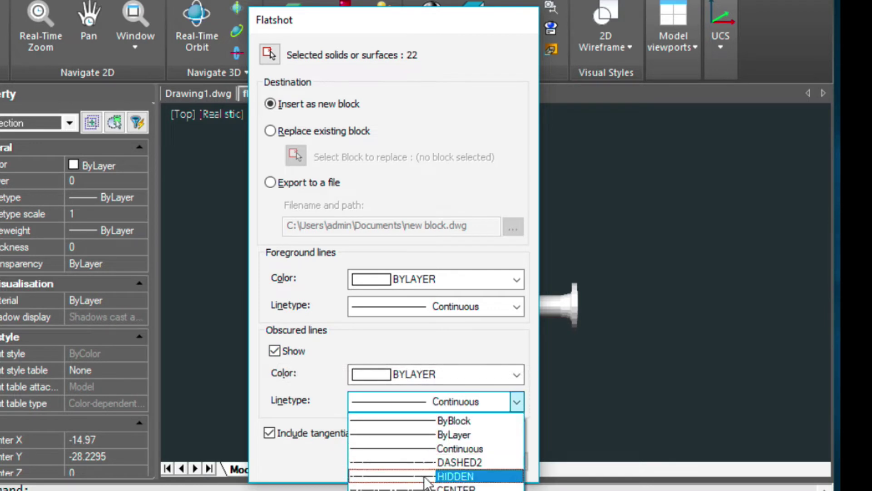
click(421, 462)
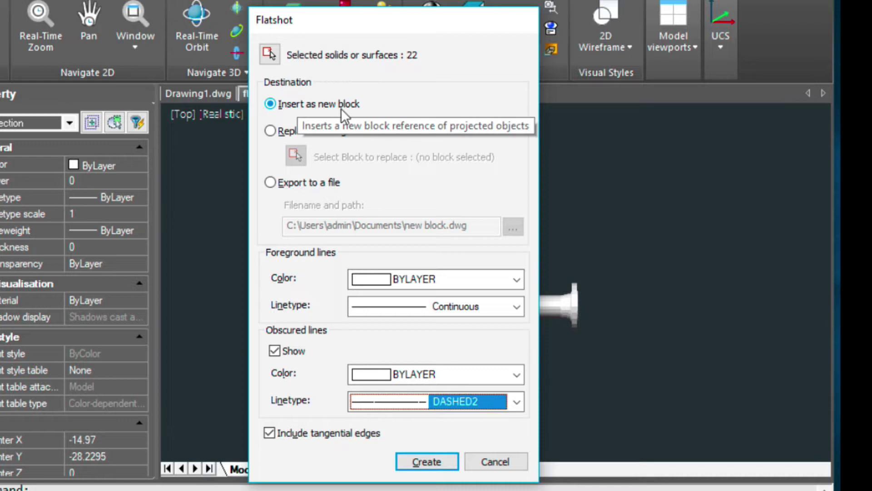
Create the flatshot block above the shaded model at default scale and no rotation.
click(427, 466)
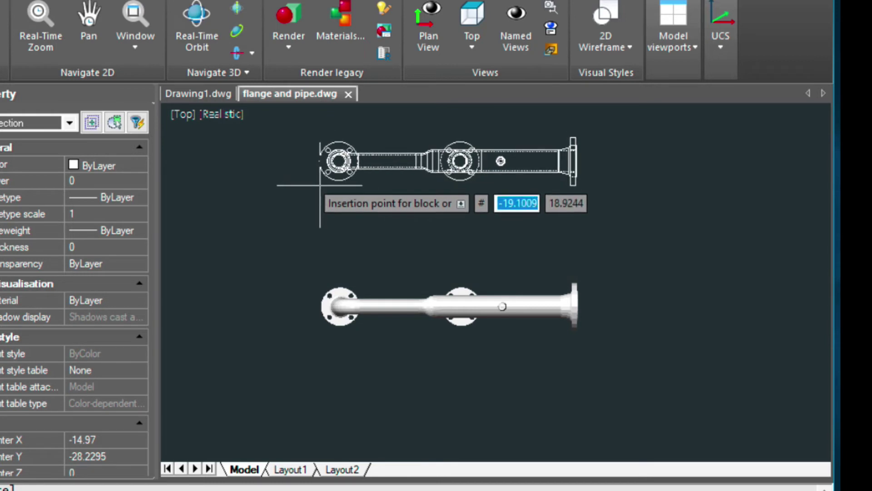
click(319, 181)
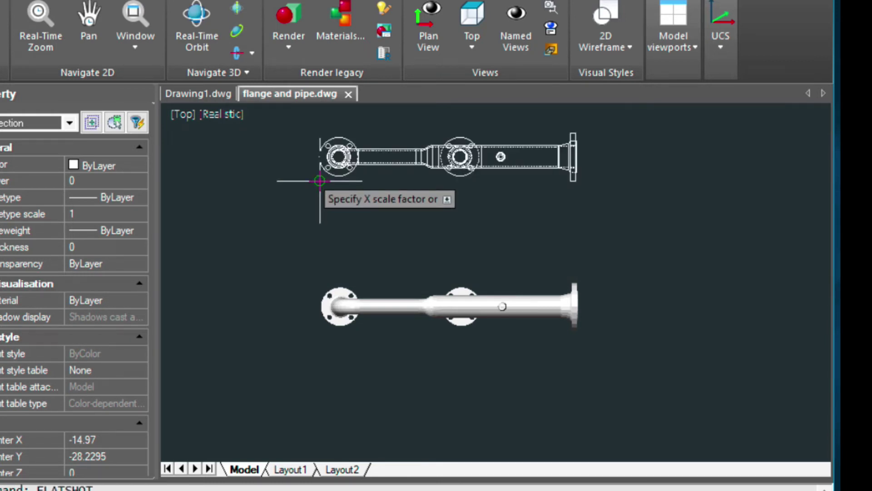
key(Return)
key(Return)
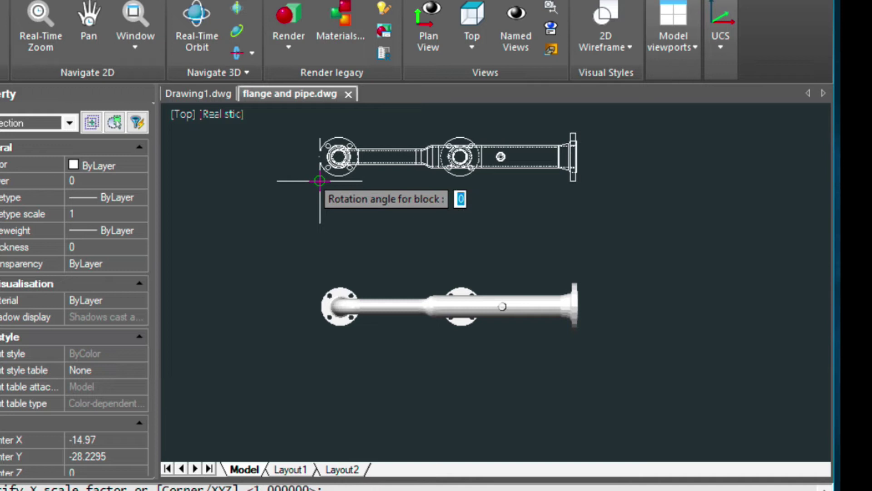
key(Return)
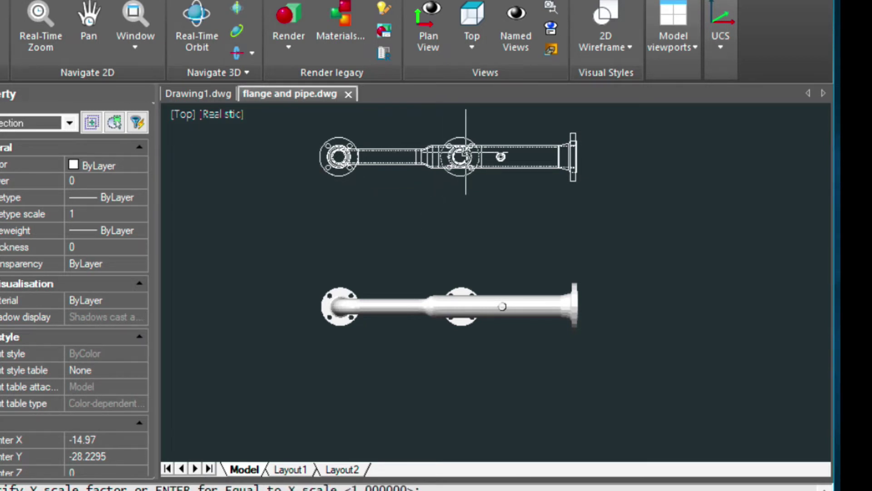
key(Escape)
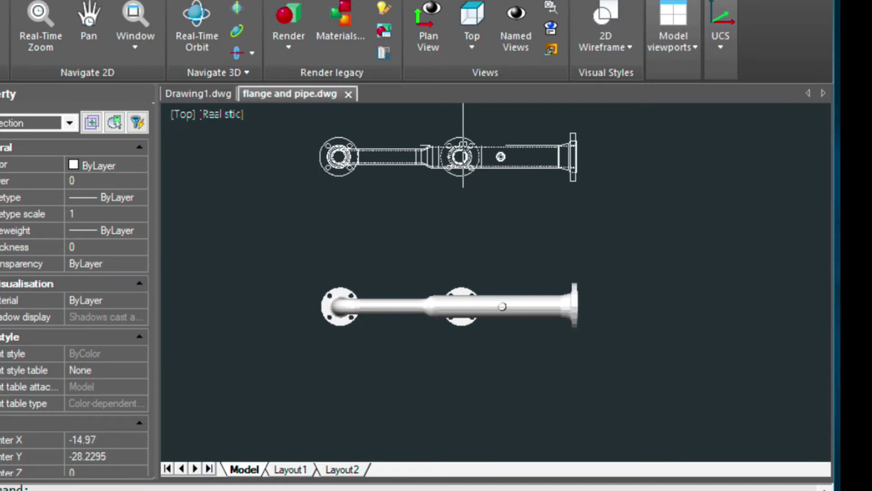
Create a new layer named 2D in the layer manager.
text(la)
key(Return)
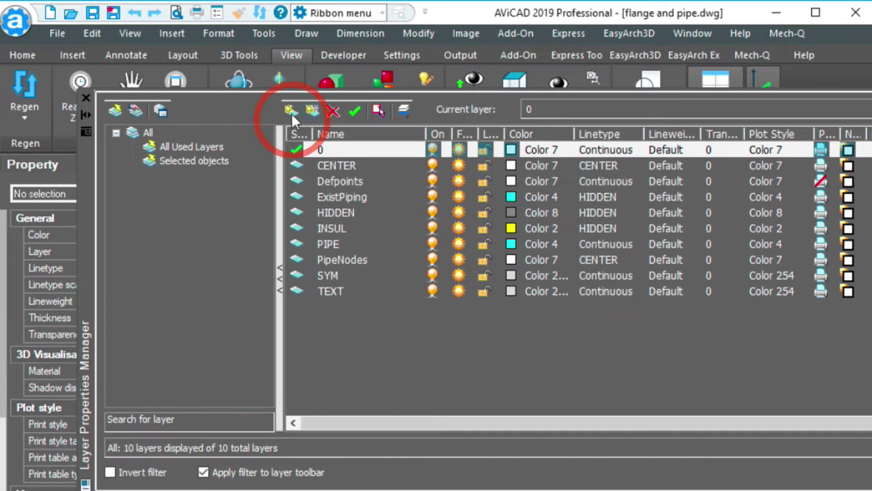
click(288, 111)
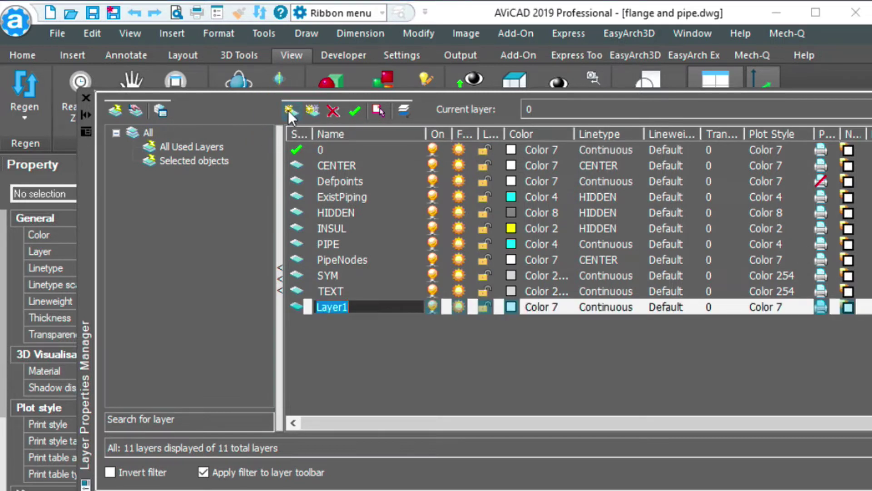
text(2D)
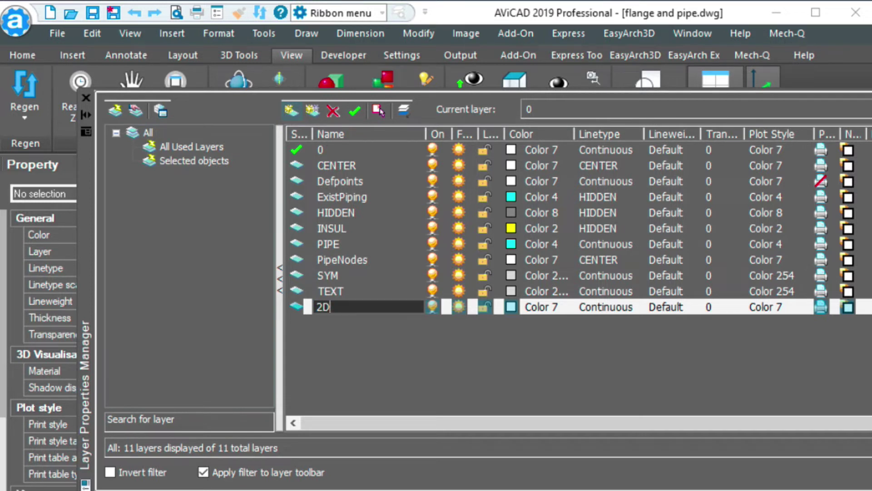
key(Return)
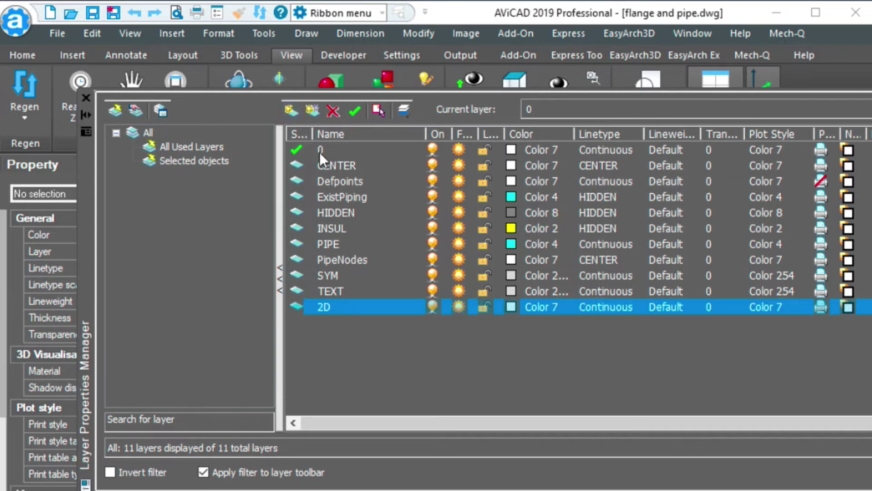
click(86, 96)
Move the flattened plan block onto the 2D layer and clear the selection.
click(416, 236)
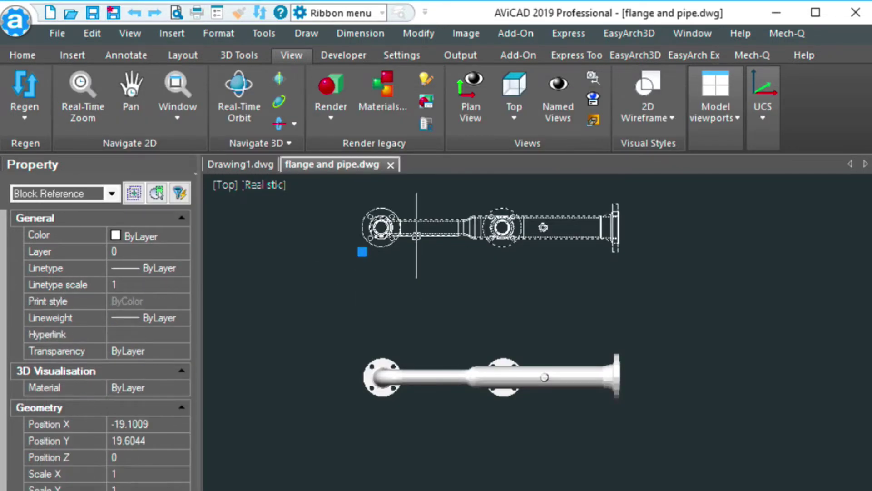
click(14, 54)
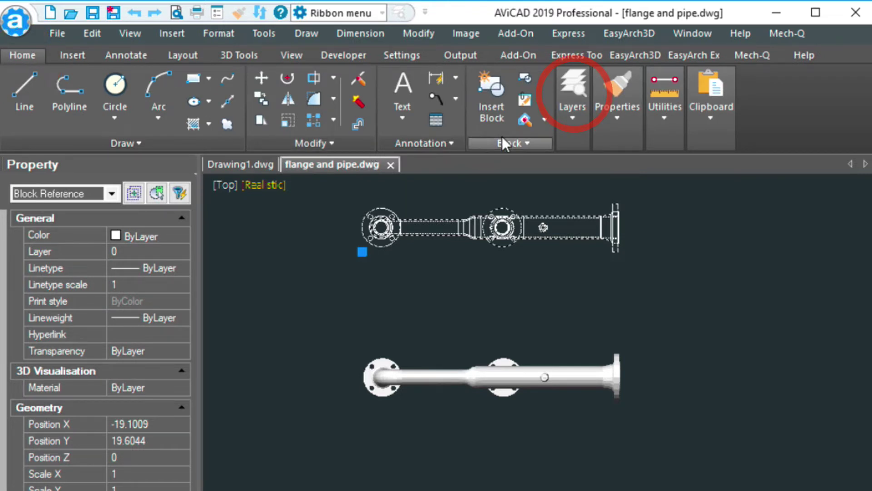
click(575, 112)
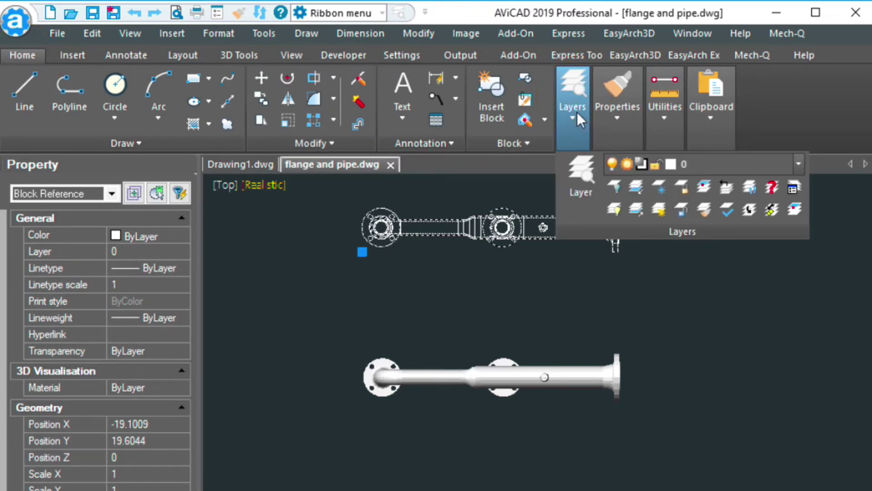
click(690, 167)
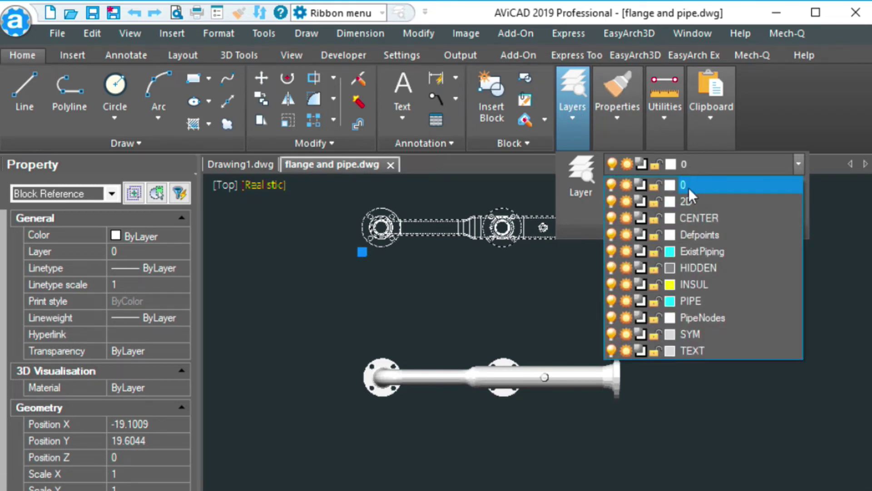
click(686, 201)
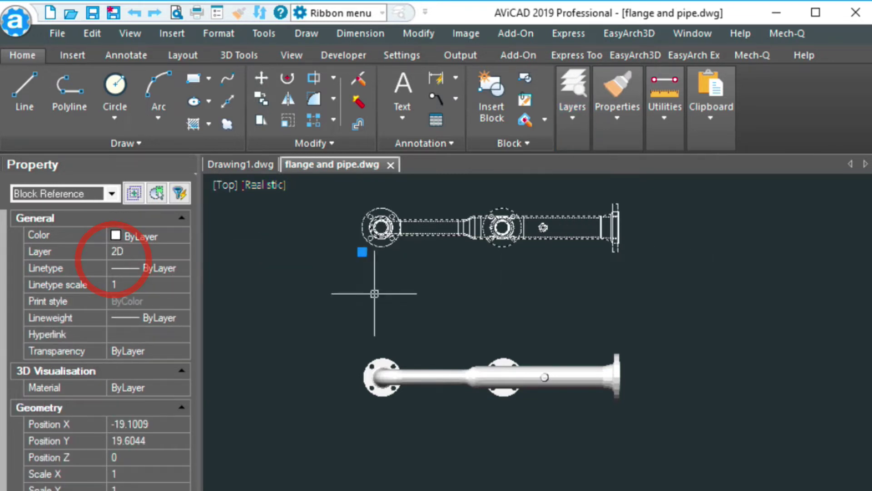
key(Escape)
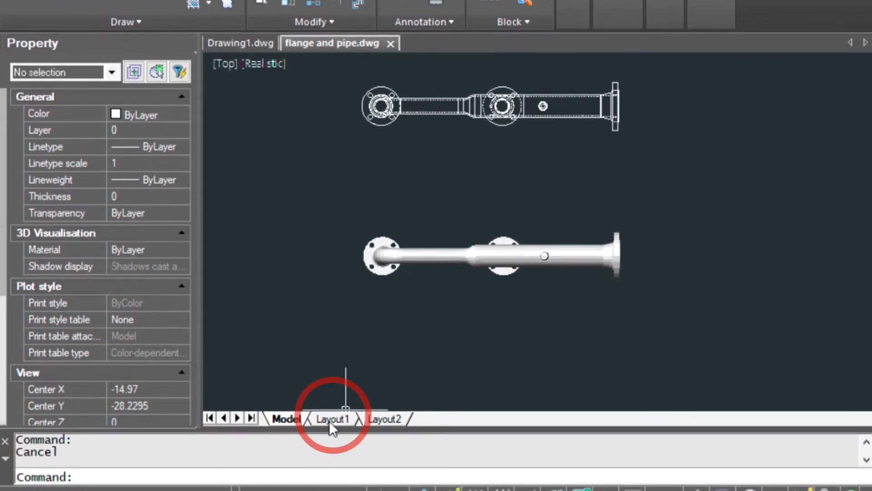
Erase the original viewport on Layout1, leaving an empty sheet.
click(332, 431)
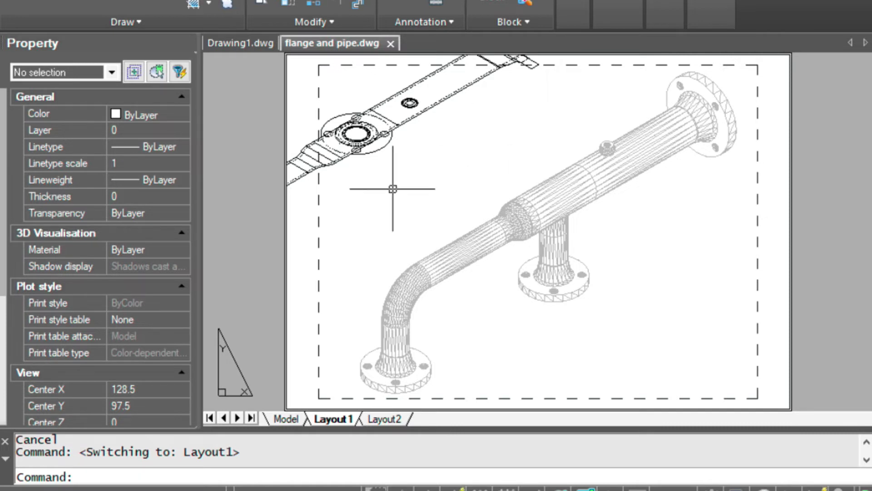
click(286, 229)
key(Escape)
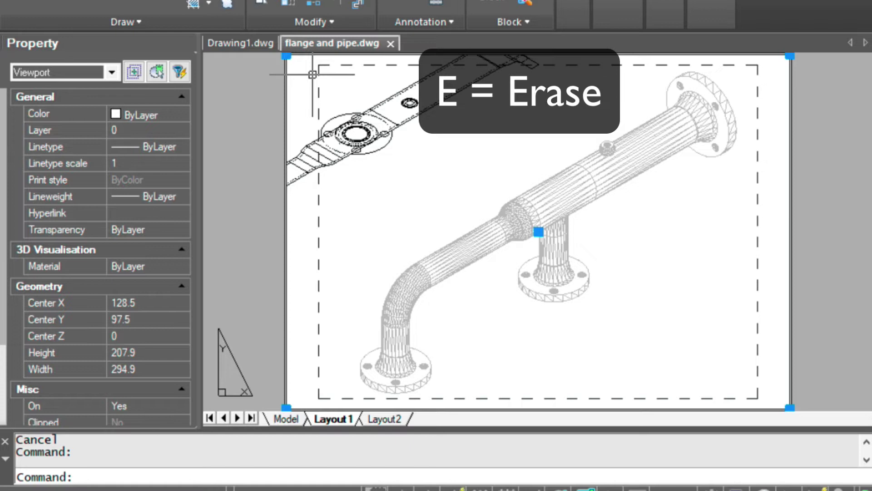
text(E)
key(Return)
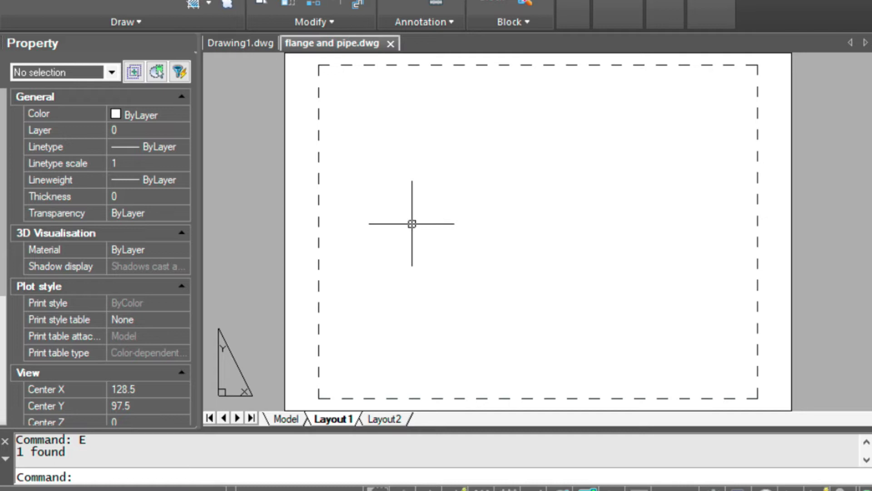
click(291, 422)
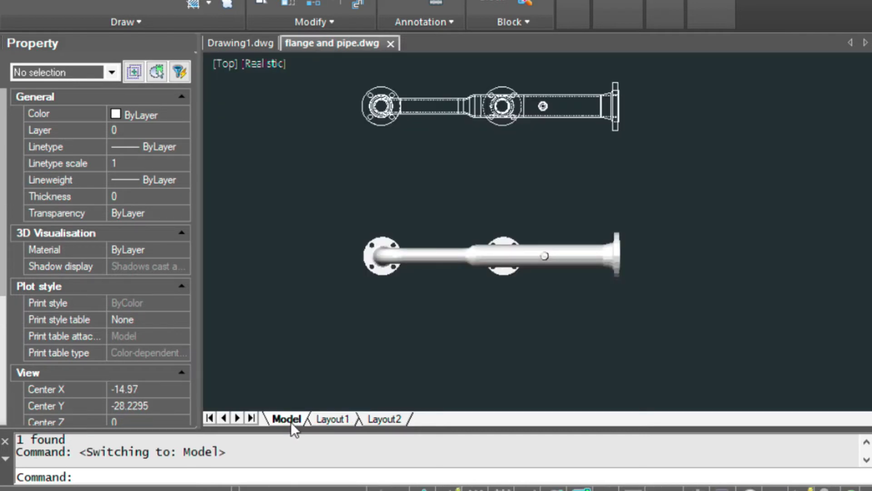
click(331, 418)
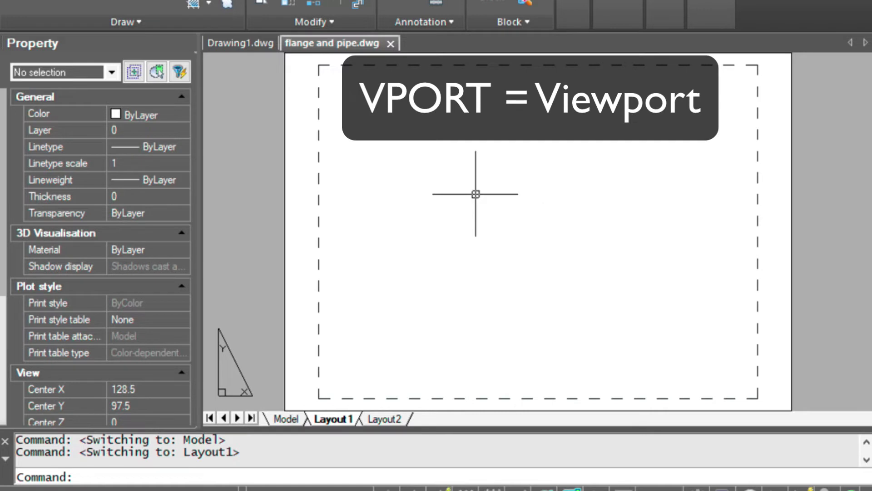
Create two horizontally stacked viewports fitted to the Layout1 sheet.
text(VPORT)
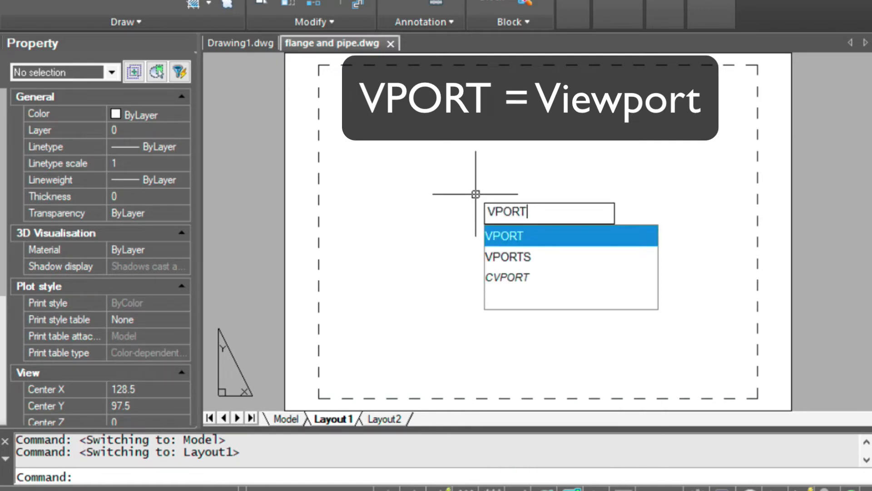
key(Return)
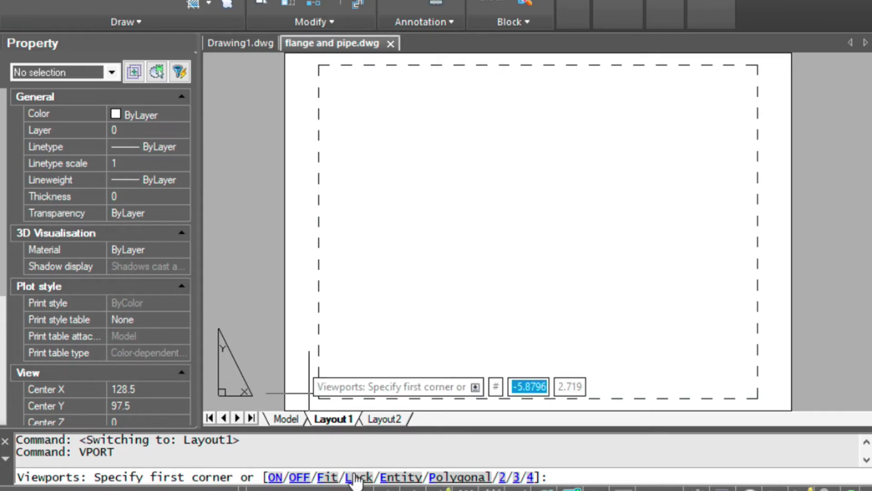
click(504, 478)
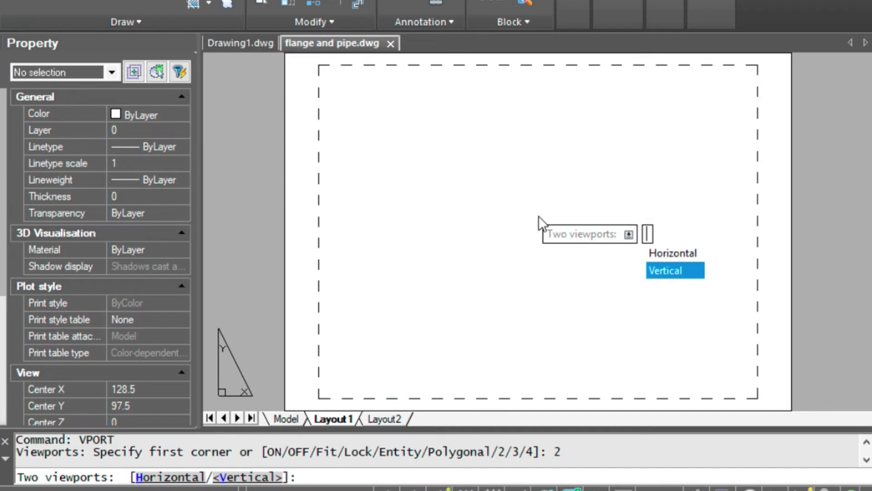
text(H)
key(Return)
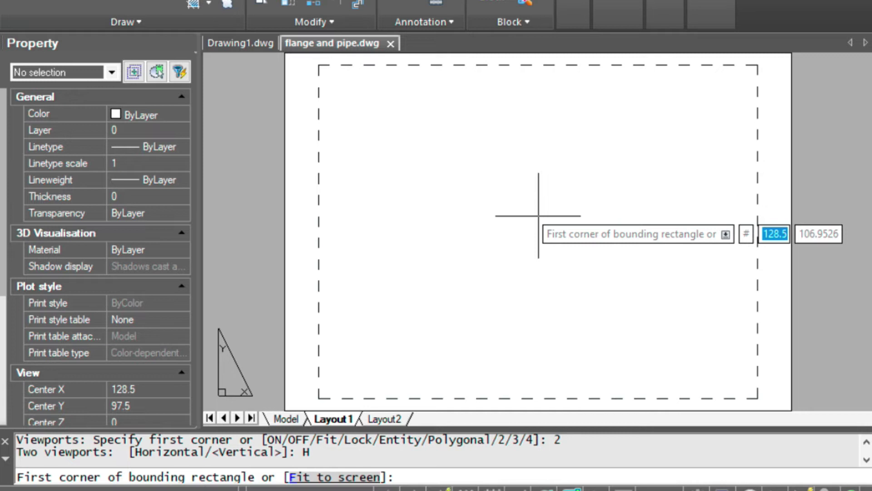
text(d)
key(BackSpace)
text(f)
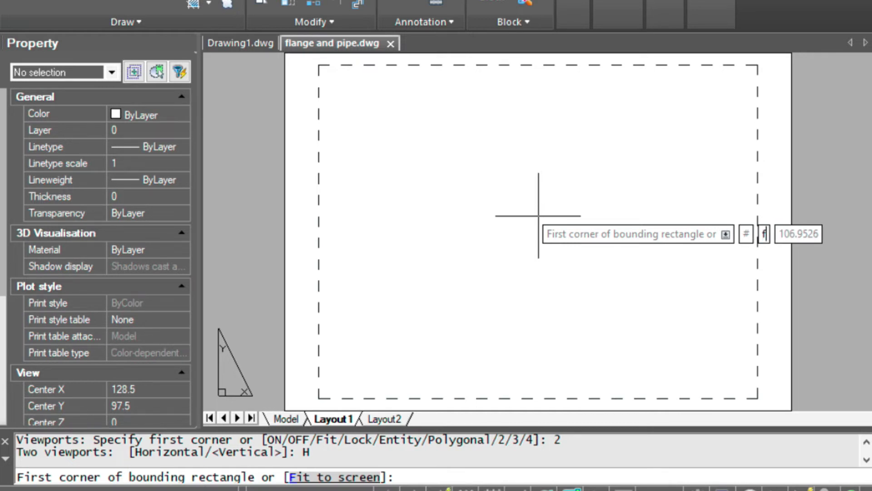
key(Return)
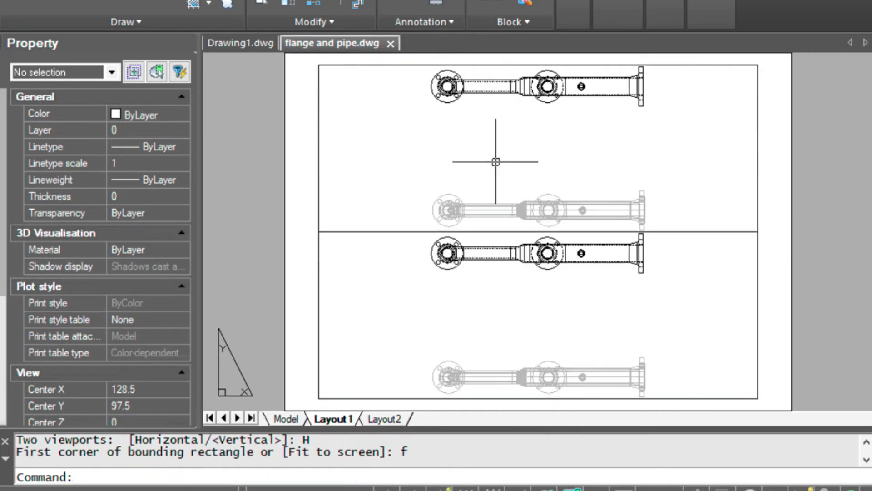
click(318, 91)
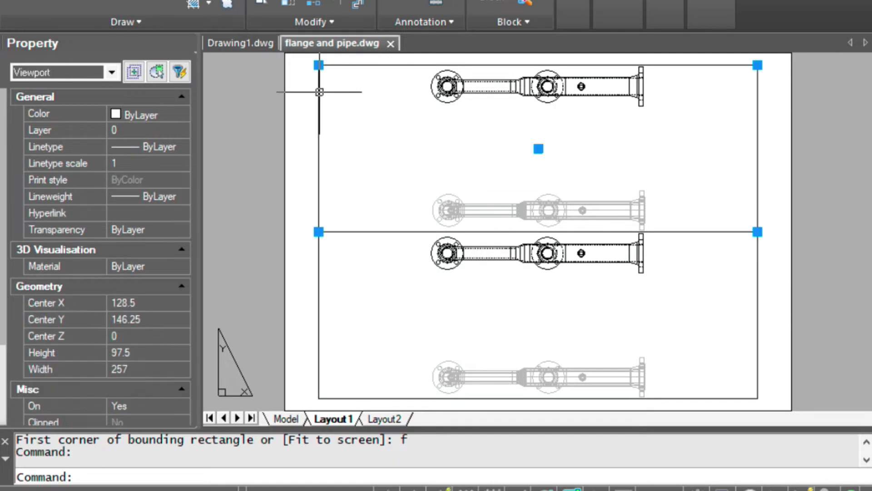
Enter model space and window-zoom the upper viewport onto the flattened 2D flange plan.
key(Escape)
click(319, 245)
key(Escape)
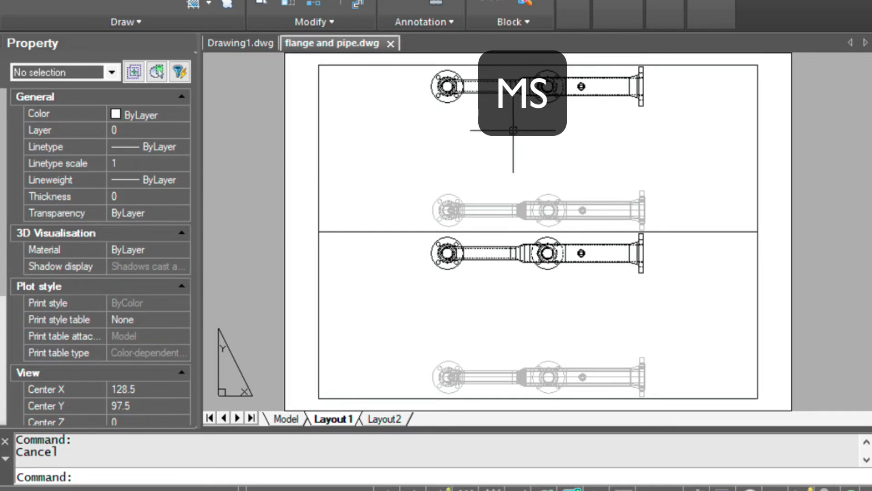
text(MS)
key(Return)
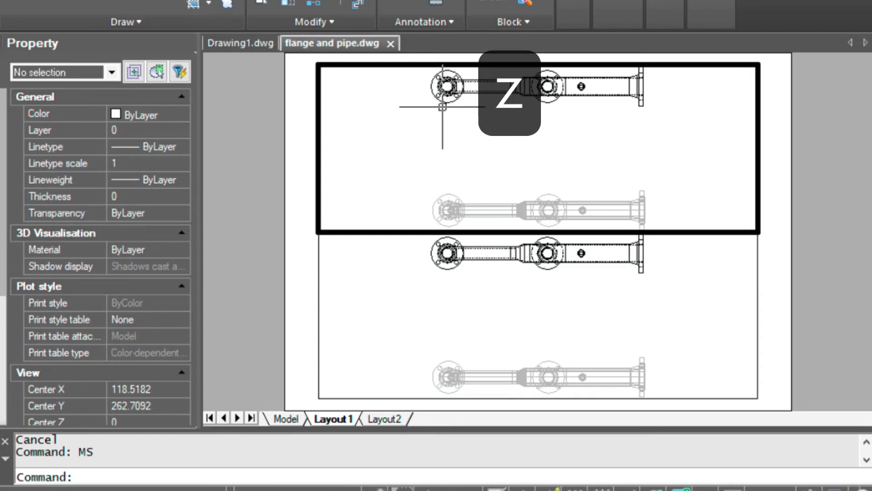
text(Z)
key(Return)
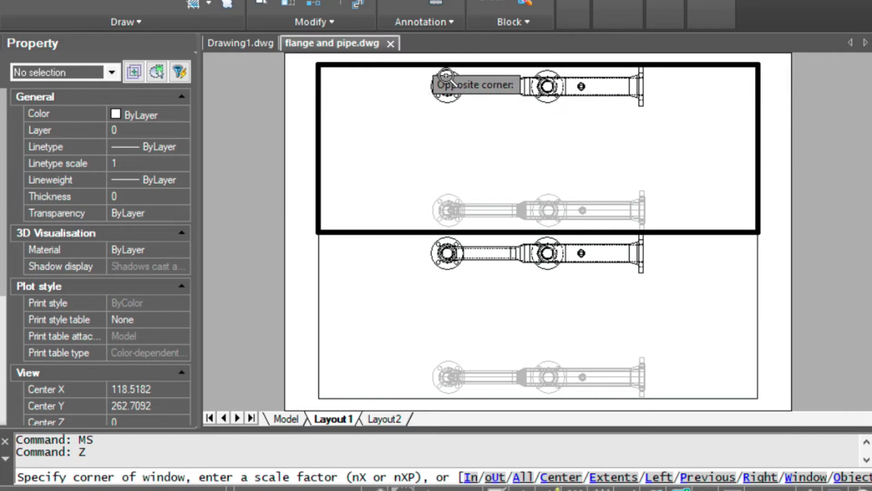
click(428, 66)
click(649, 114)
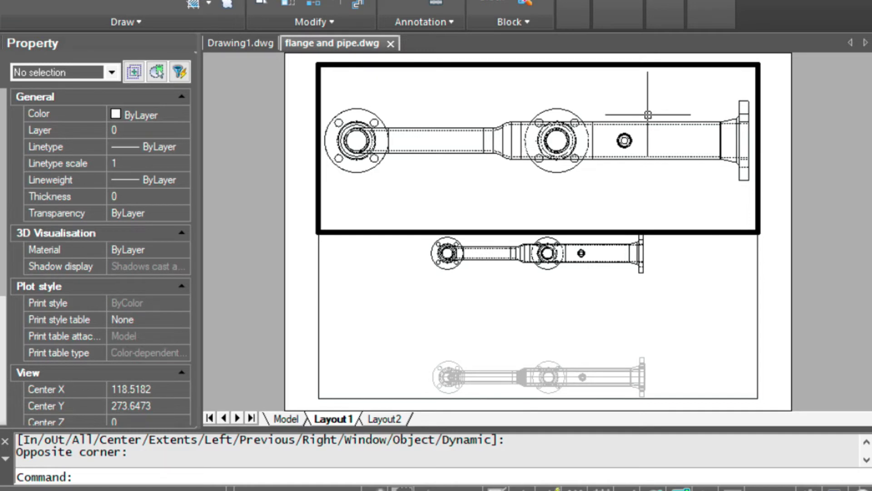
click(579, 296)
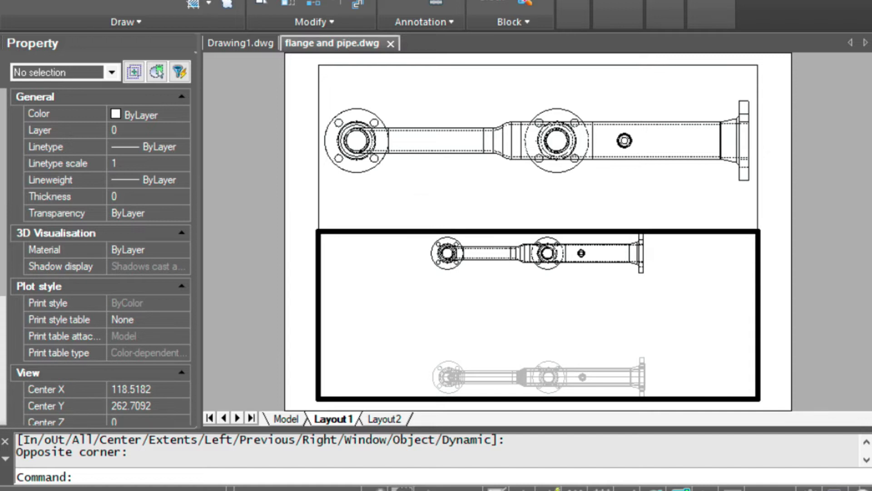
Set the lower viewport to SW Isometric, pan it, and window-zoom in on the pipes.
click(298, 14)
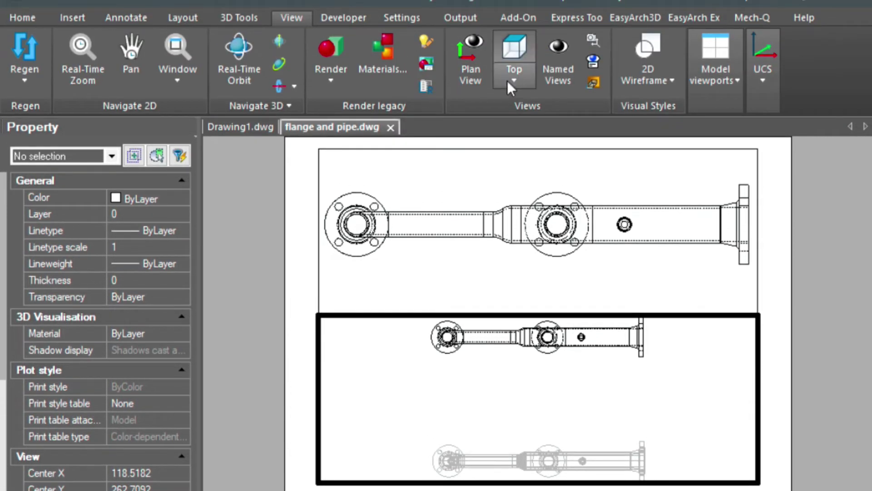
click(512, 77)
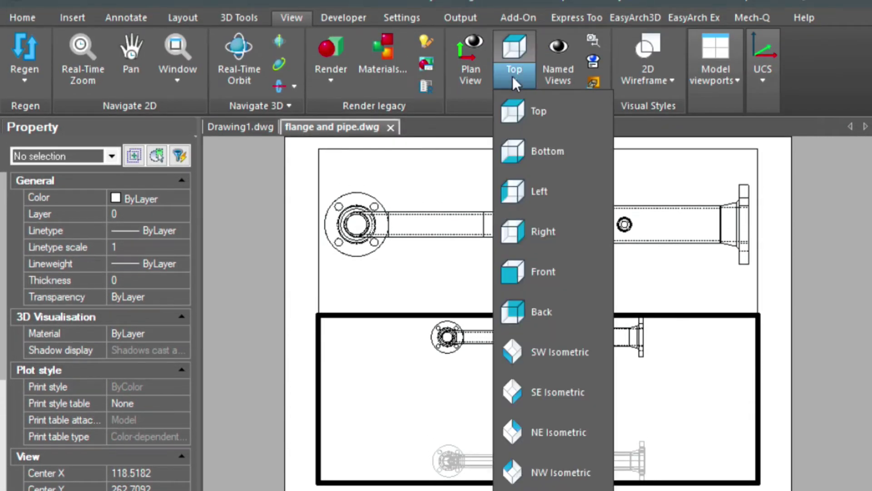
click(555, 353)
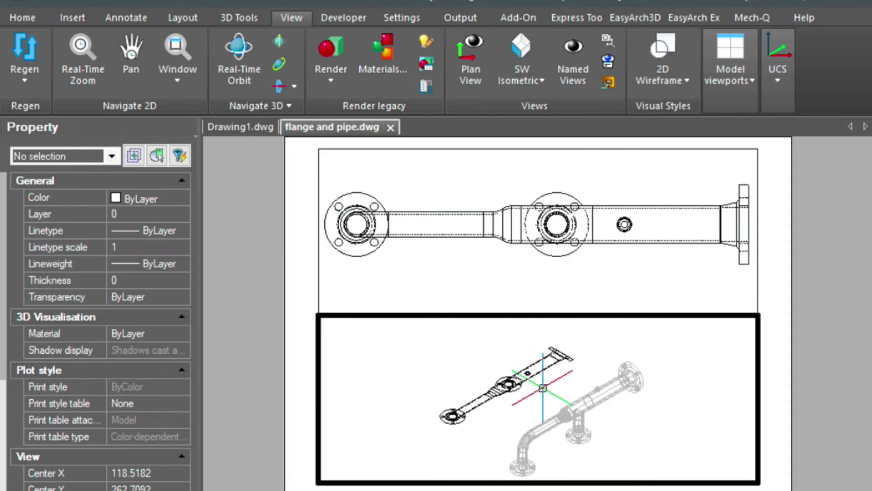
middle_drag(551, 390, 507, 358)
key(z)
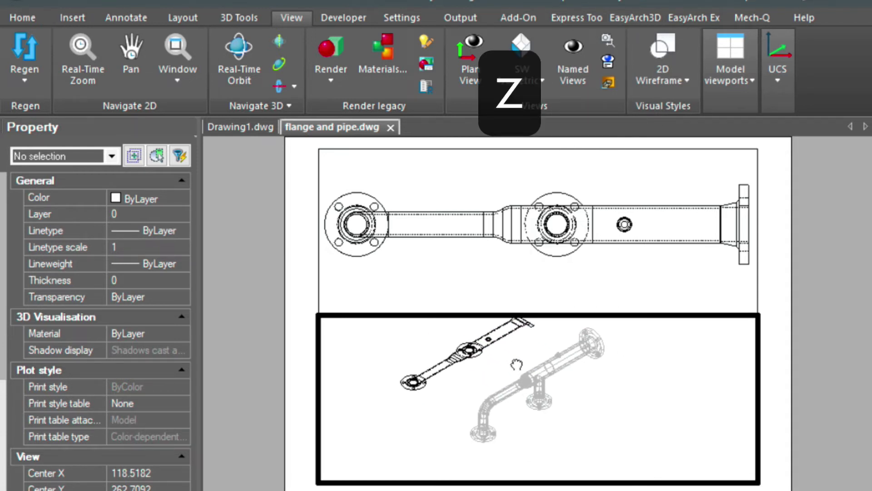
key(Return)
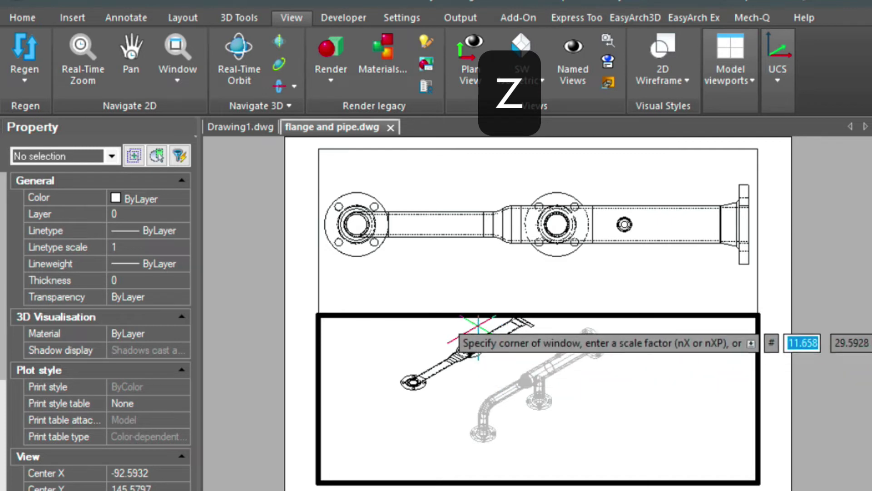
click(465, 326)
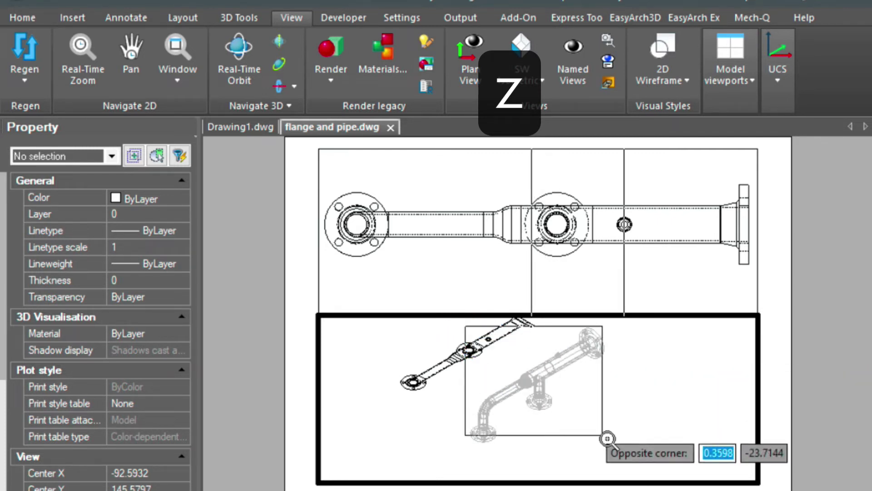
click(610, 445)
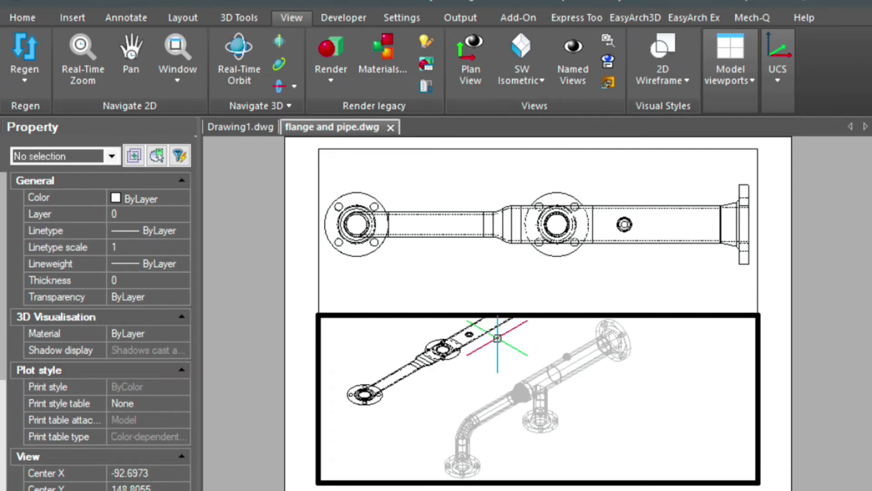
Return to paper space and drag the upper viewport's bottom edge up to shorten it.
click(327, 294)
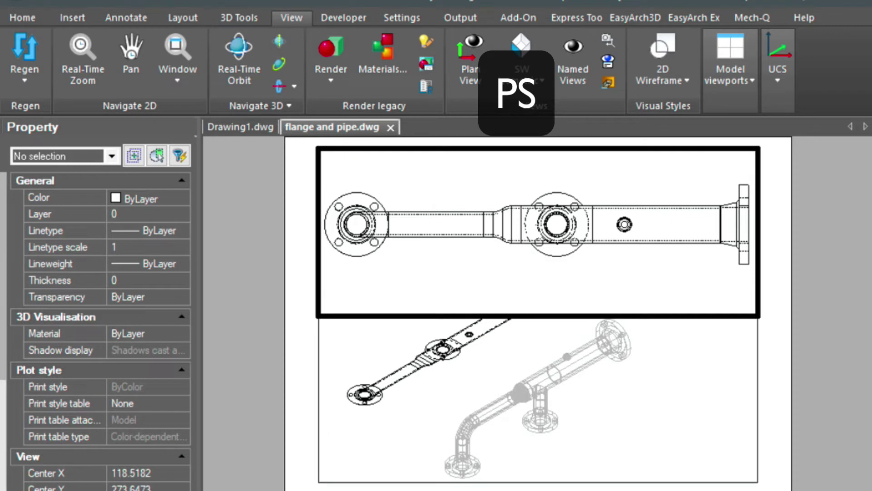
text(PS)
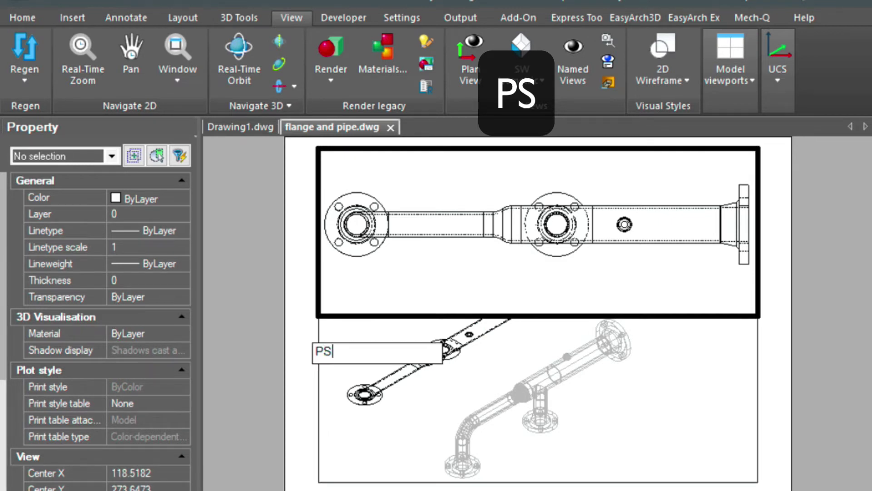
key(Return)
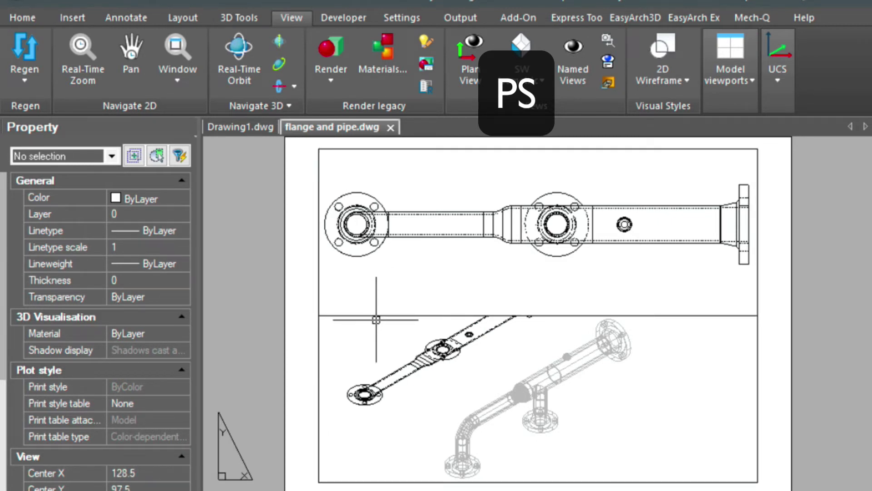
click(379, 317)
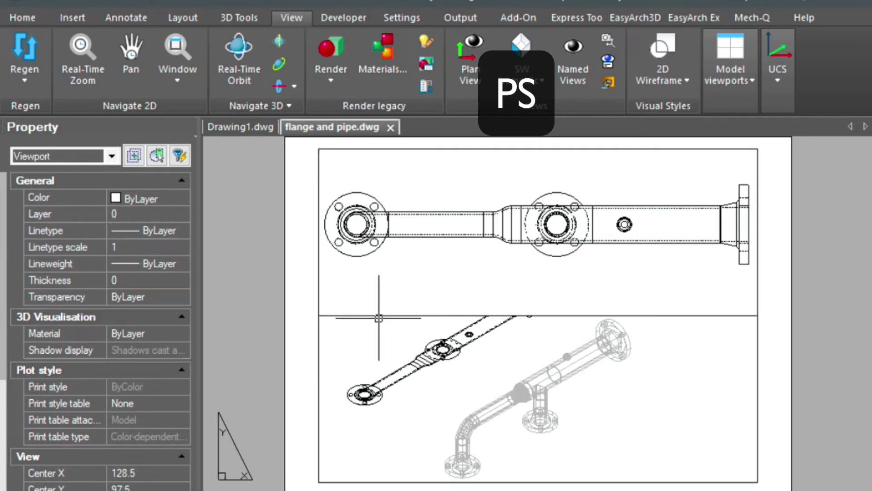
click(757, 315)
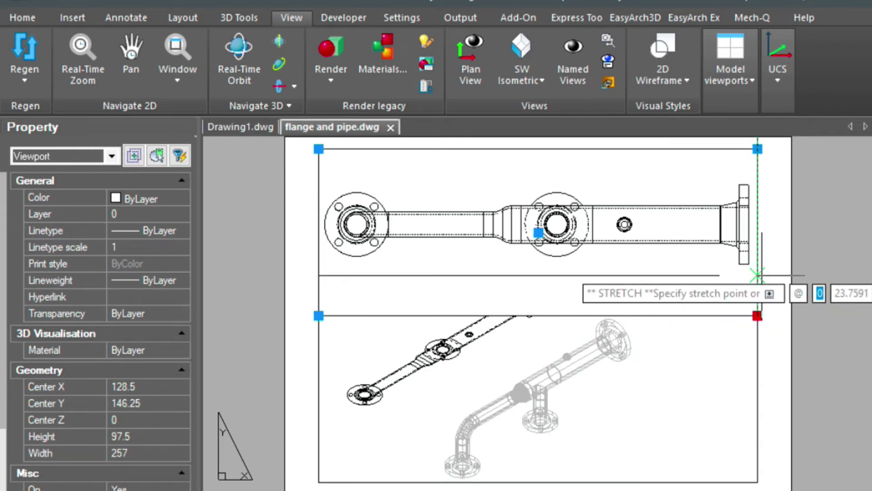
click(761, 275)
key(Escape)
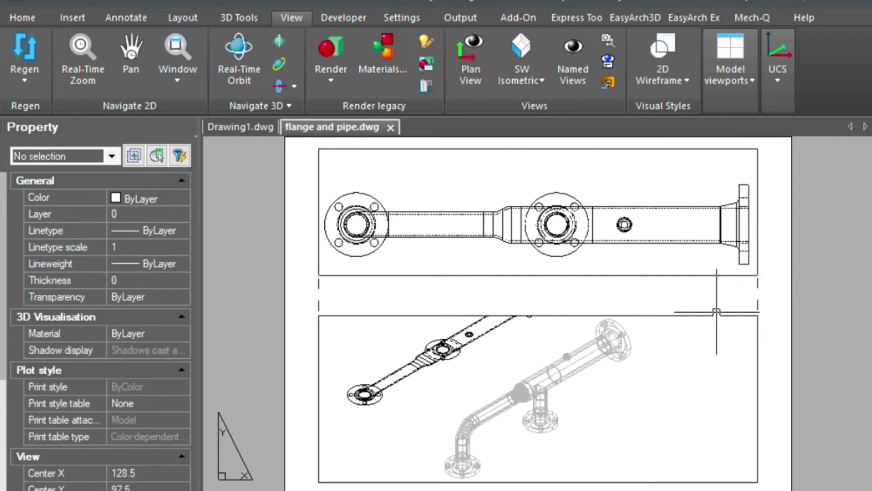
Raise the lower viewport's top edge to meet the upper viewport's new bottom edge.
click(717, 314)
click(757, 315)
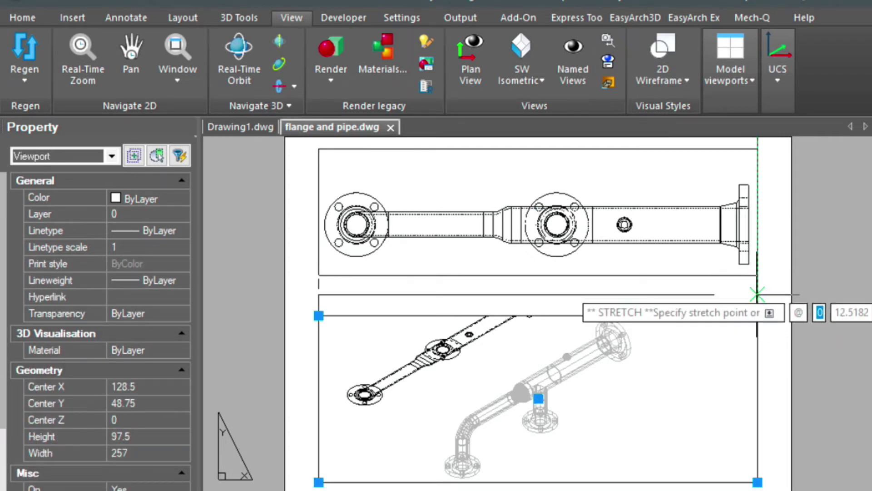
click(757, 275)
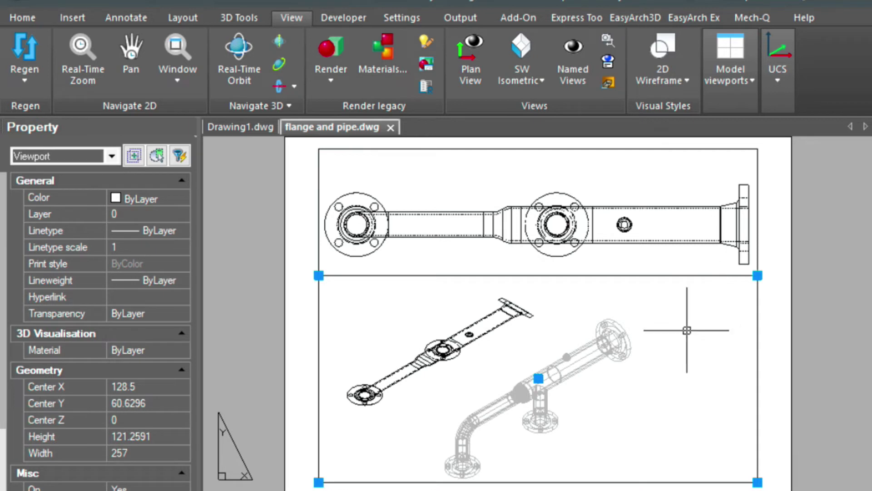
key(Escape)
Activate the lower viewport in model space and window-zoom onto the isometric pipe.
text(ms)
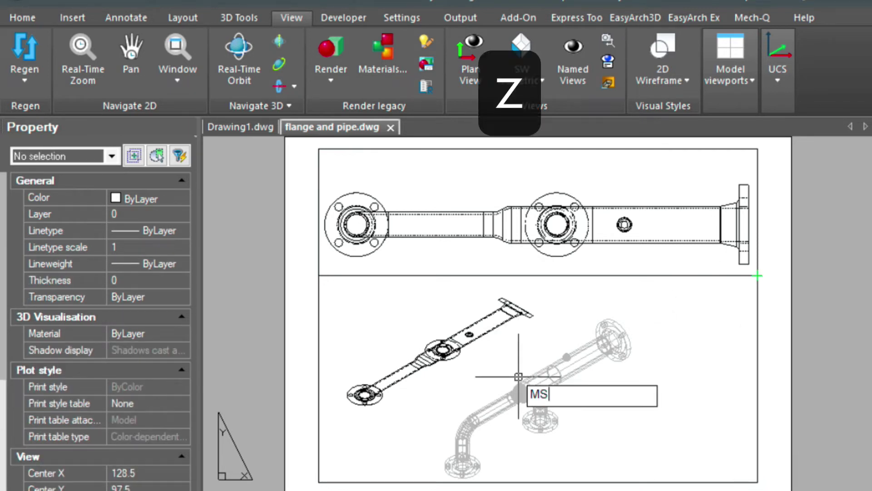
key(Return)
click(518, 376)
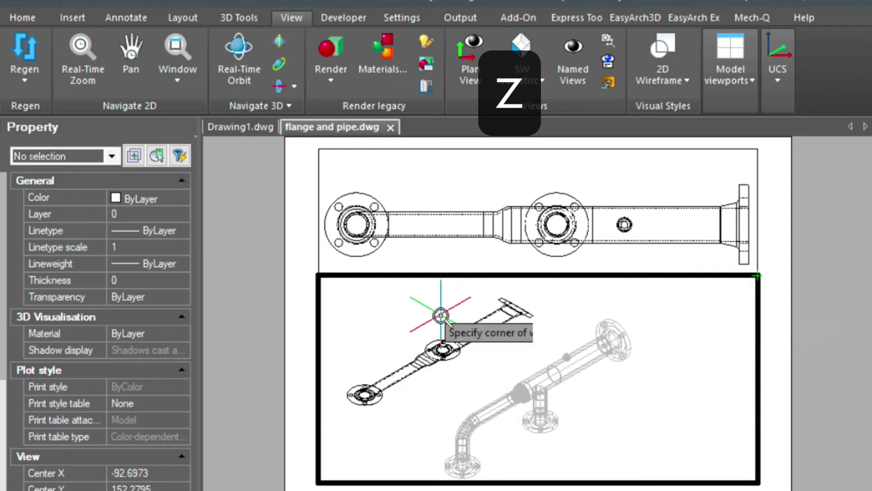
click(443, 316)
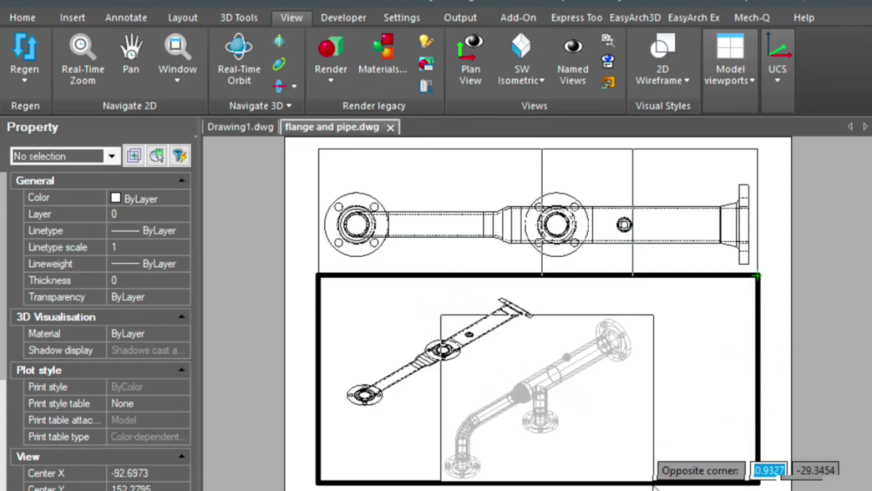
click(638, 478)
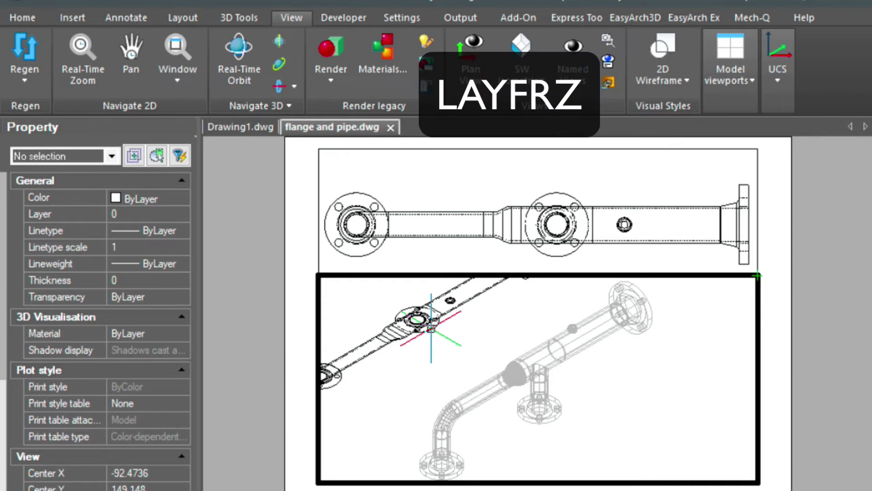
Freeze the flat pipe drawing's layer in the lower viewport with LAYFRZ.
text(LAY)
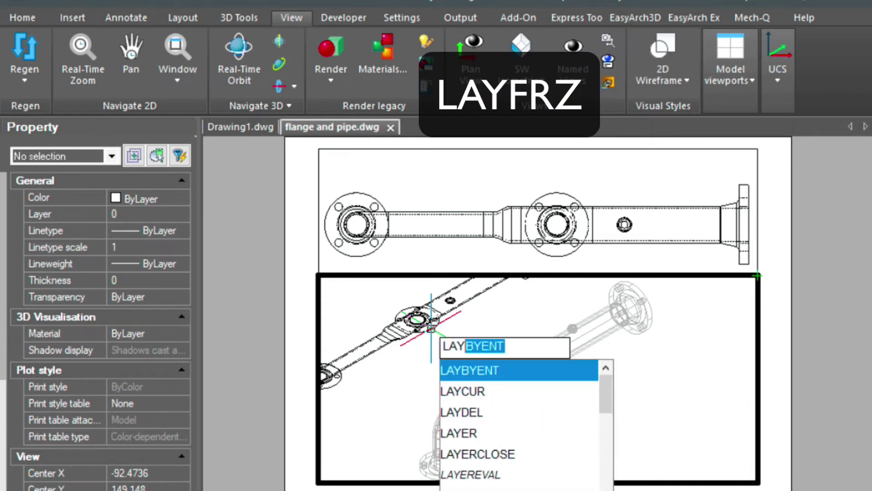
text(FRZ)
key(Return)
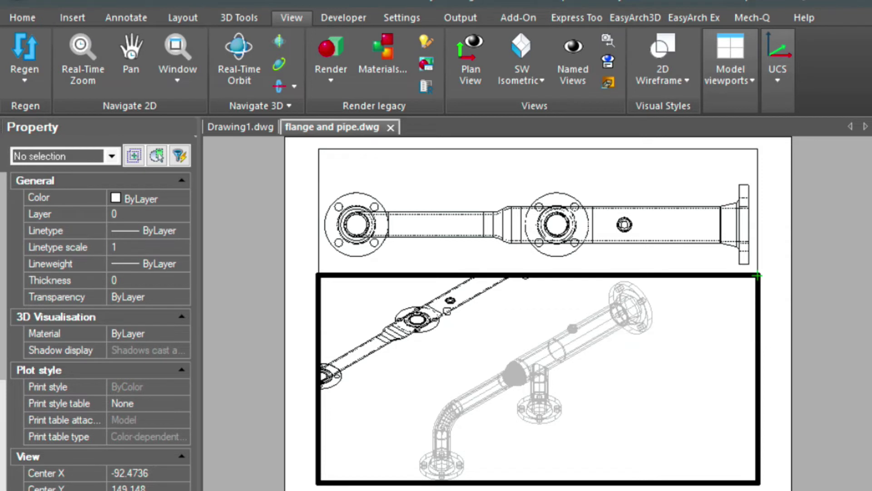
click(446, 311)
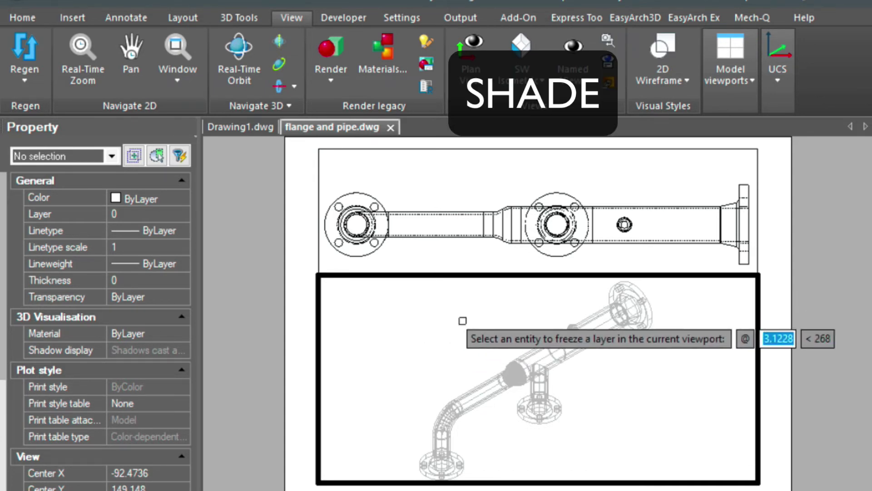
Shade the isometric piping model in the lower viewport, then switch back to paper space.
key(Escape)
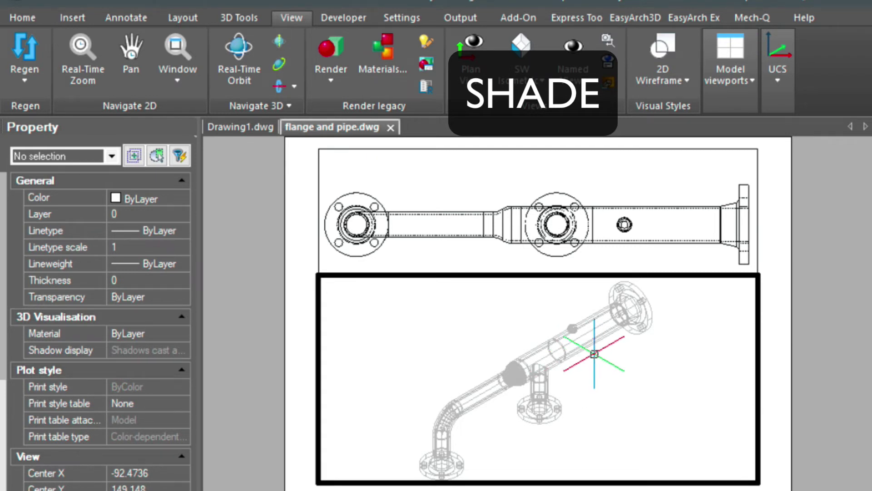
text(SHADE)
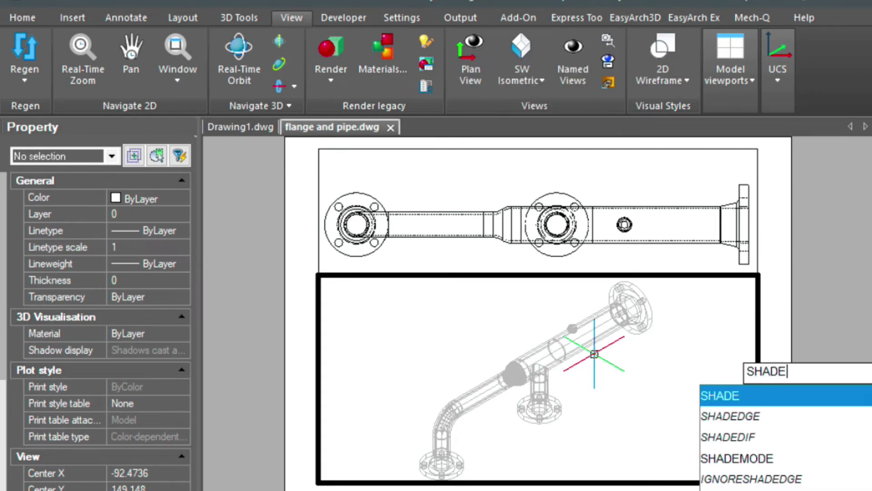
key(Return)
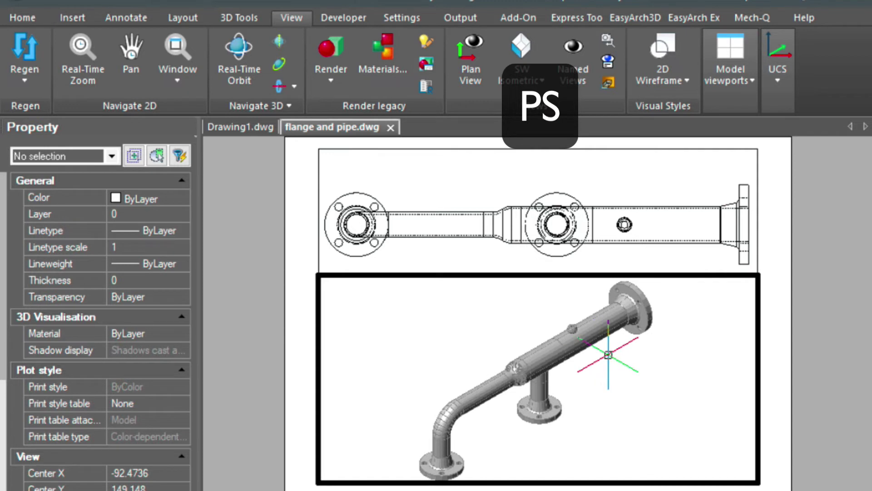
text(PS)
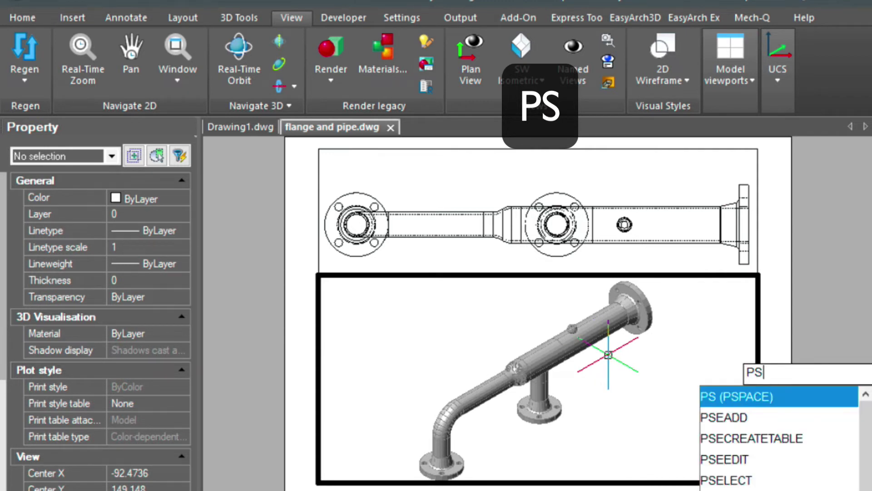
key(Return)
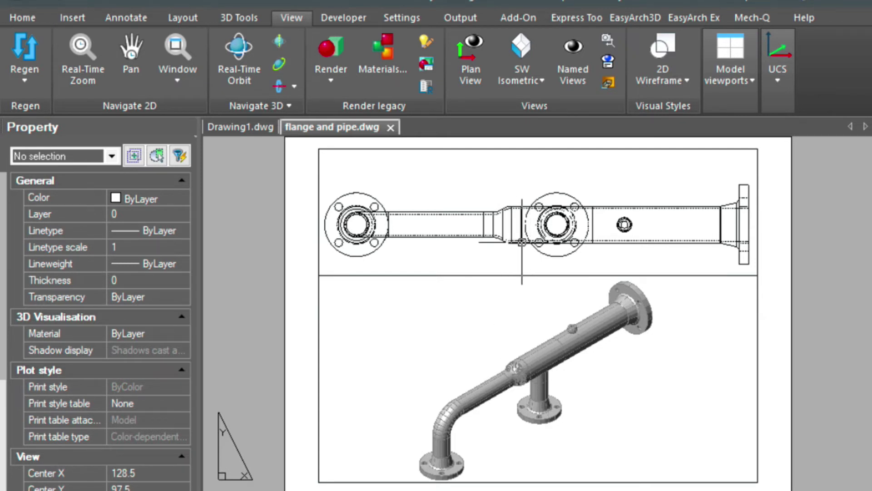
Set the linetype scale to 1 from the top plan viewport, then return to paper space.
text(ms)
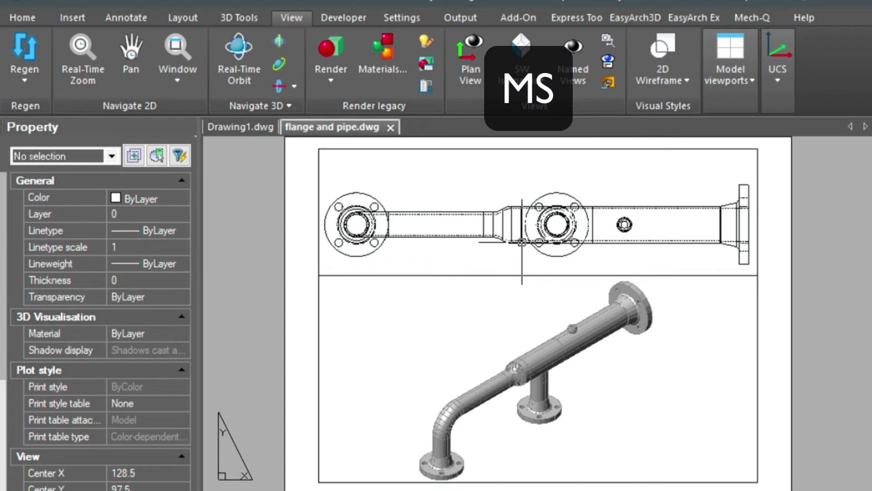
key(Return)
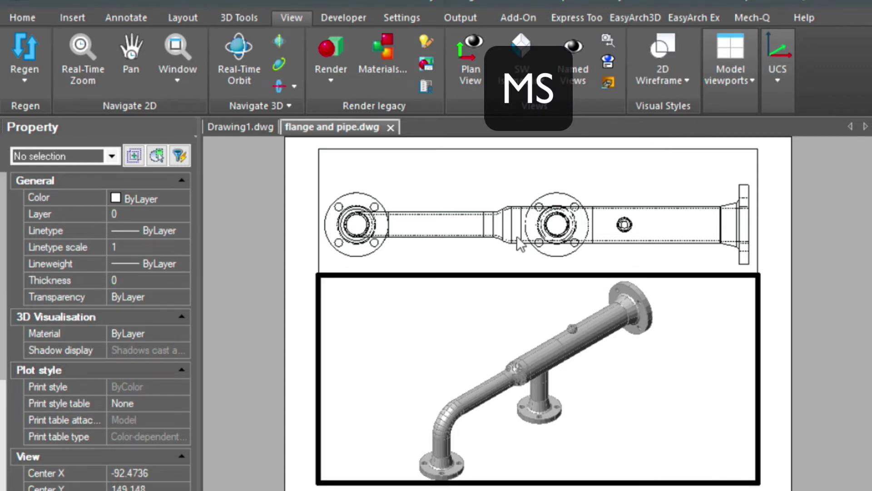
click(518, 243)
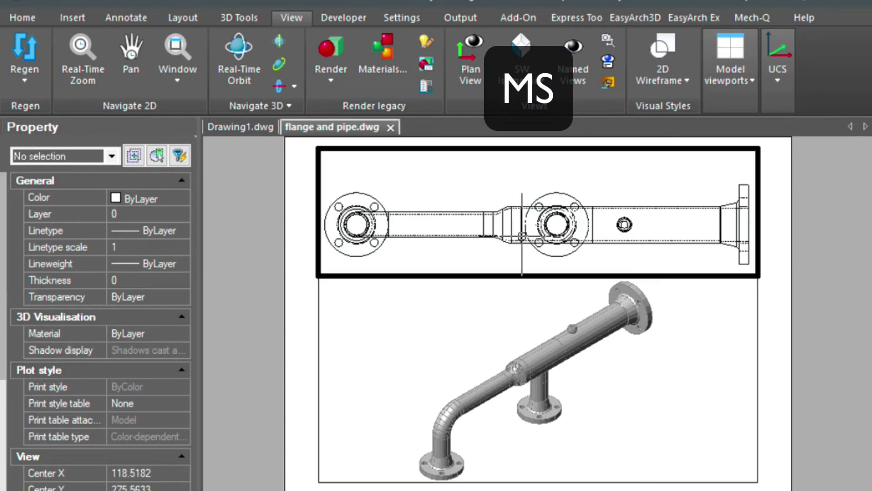
text(lts)
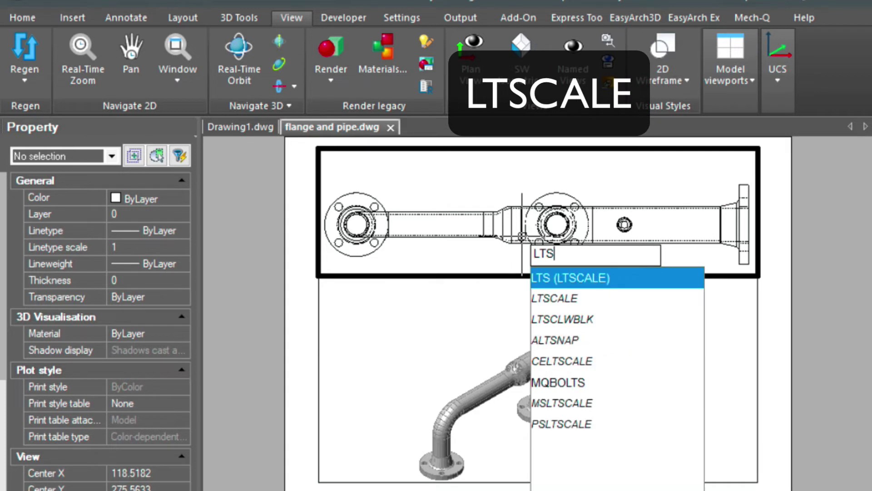
key(Return)
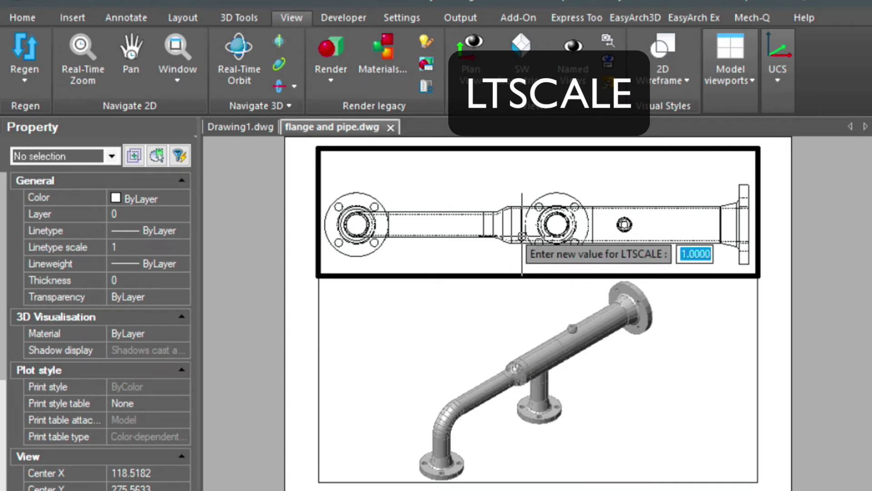
text(10)
key(Return)
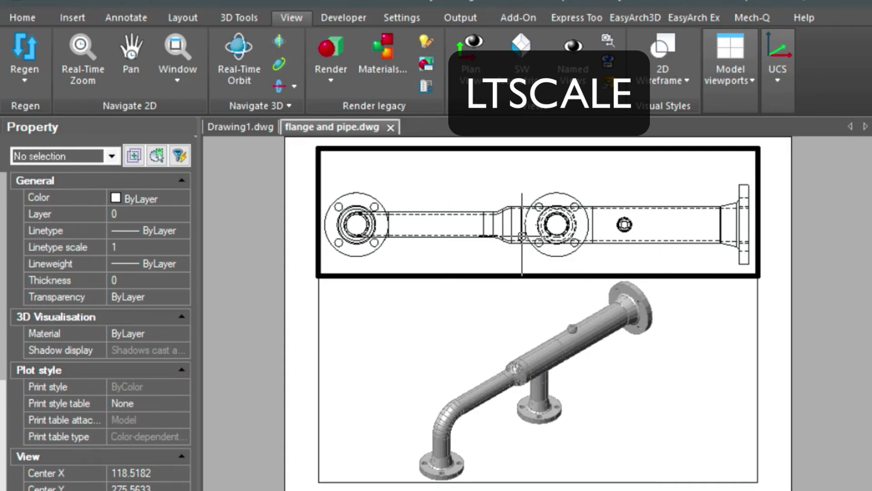
text(ps)
key(Return)
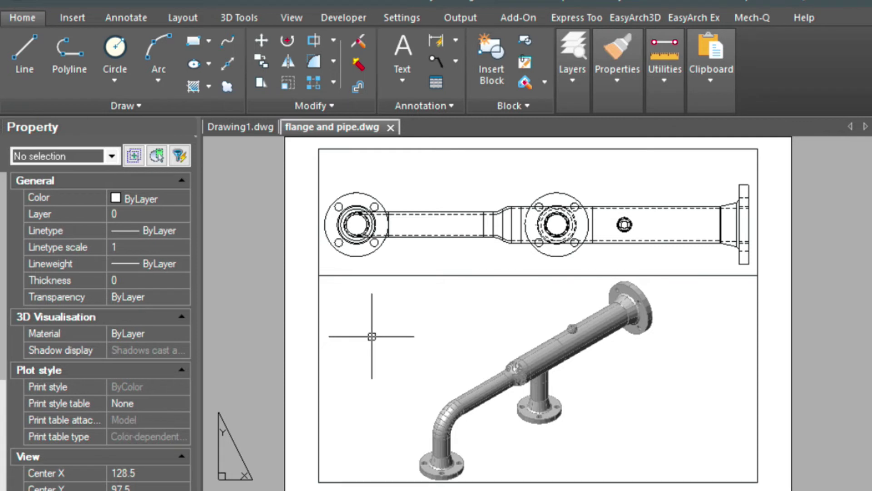
Preview the layout's PDF plot, then close the preview and Print dialog without printing.
click(319, 268)
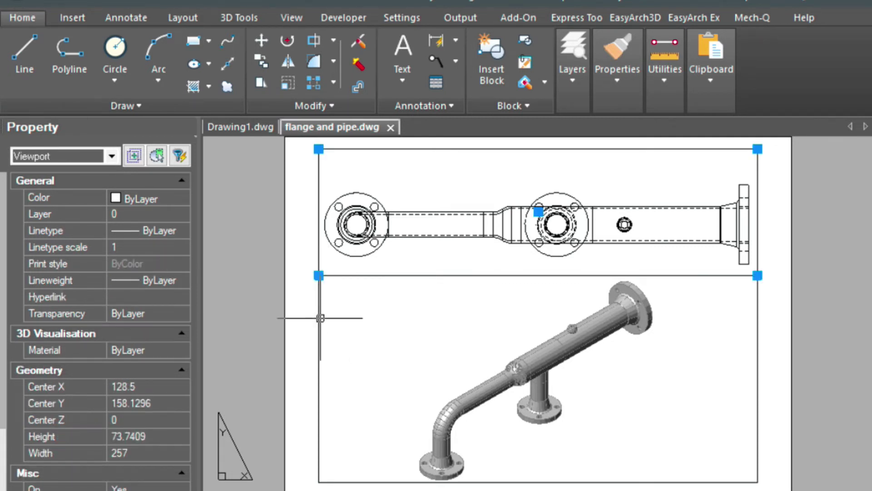
key(Escape)
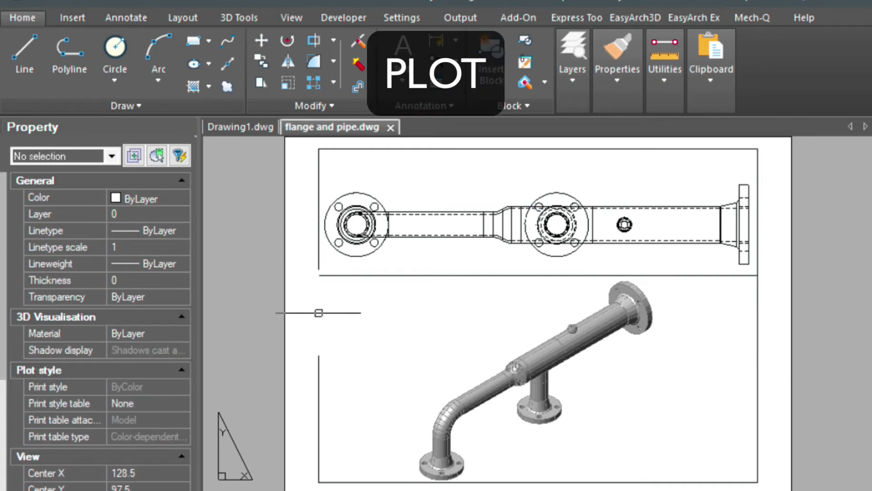
text(PLOT)
key(Return)
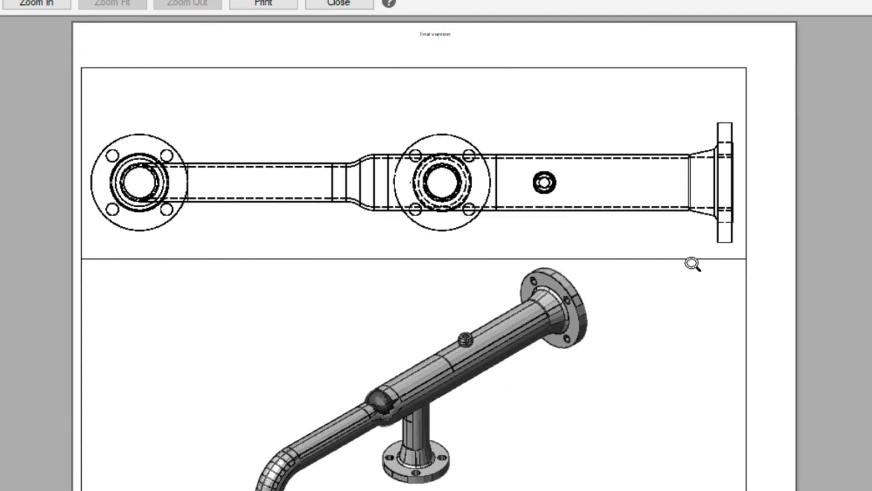
key(Escape)
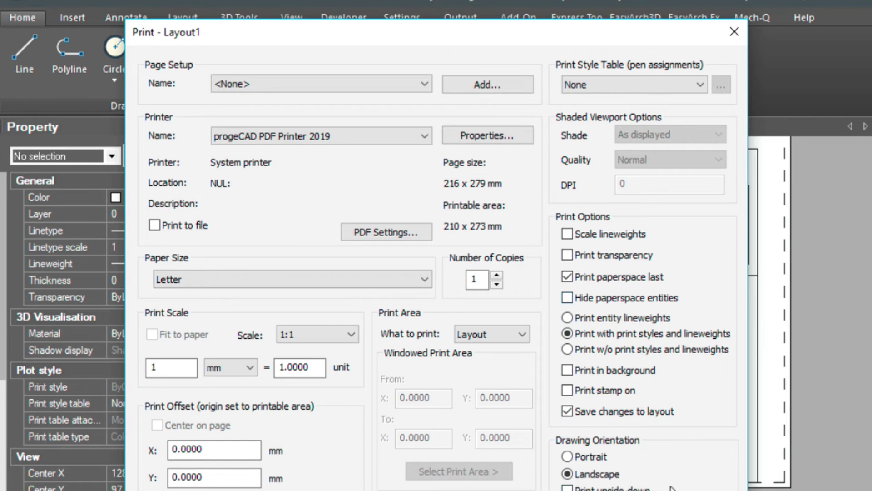
key(Escape)
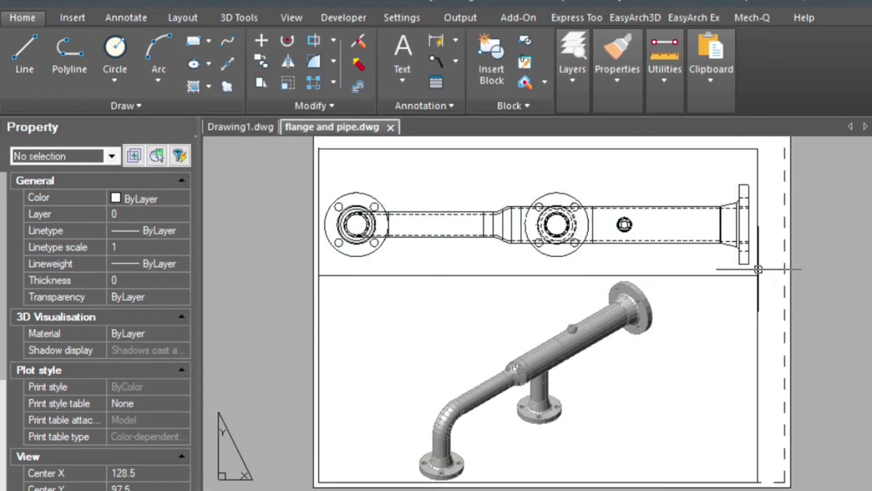
Open the Layer Properties Manager with LA and close it again.
text(LA)
key(Return)
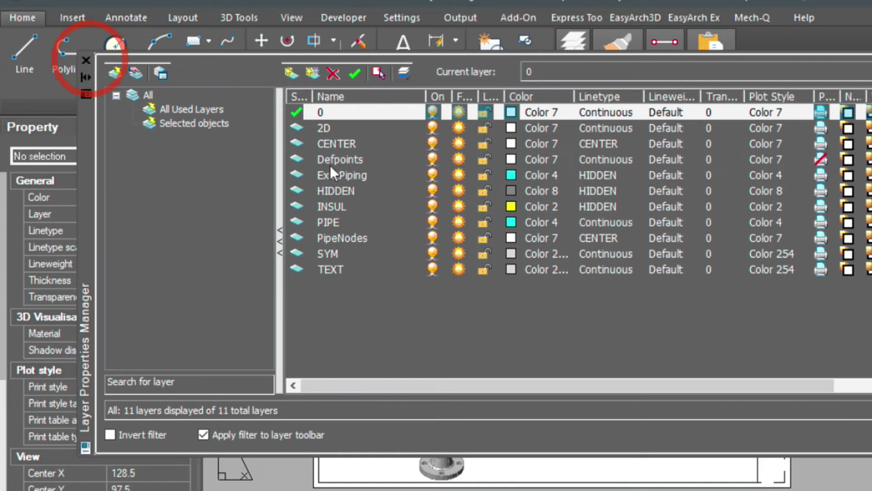
click(87, 60)
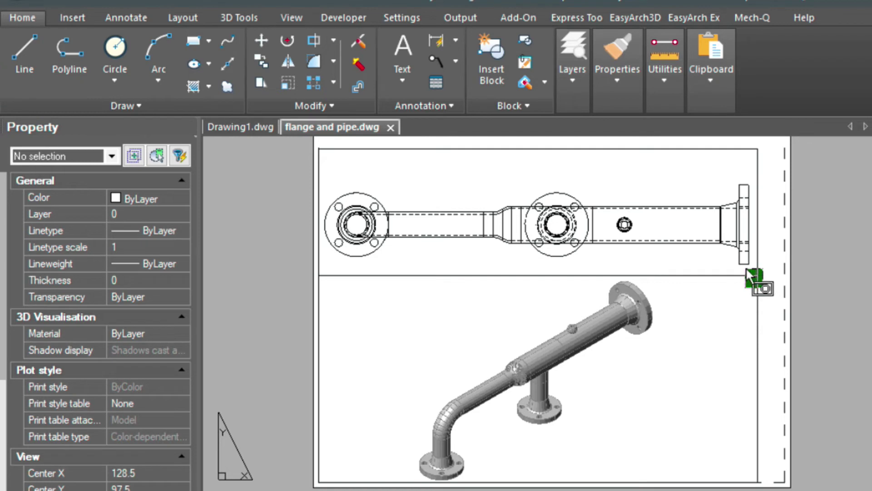
Move both viewports onto the Defpoints layer and reopen the print settings.
click(746, 274)
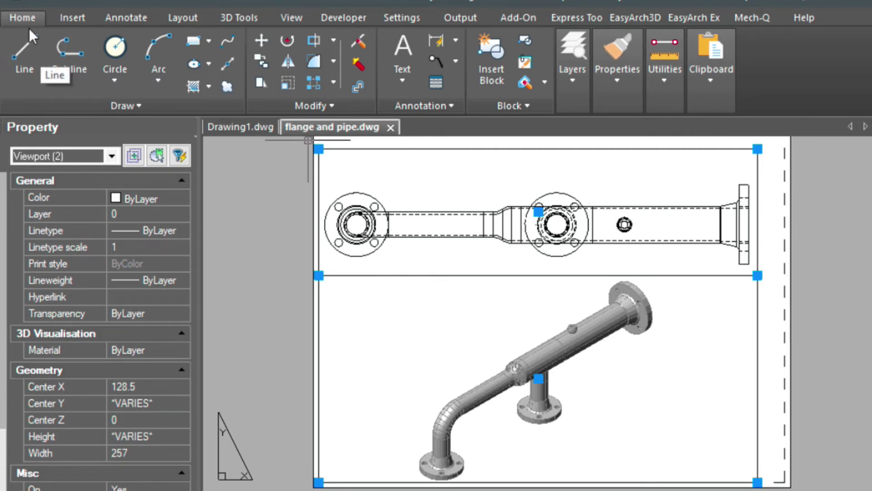
click(573, 82)
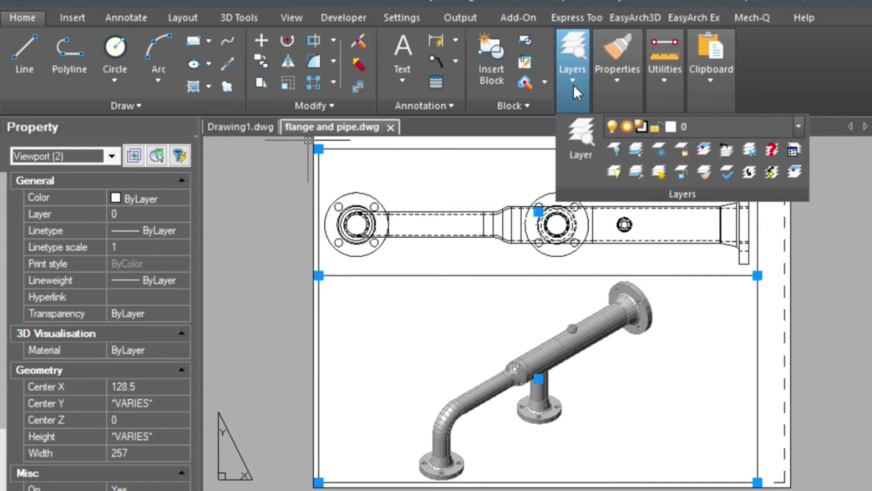
click(798, 126)
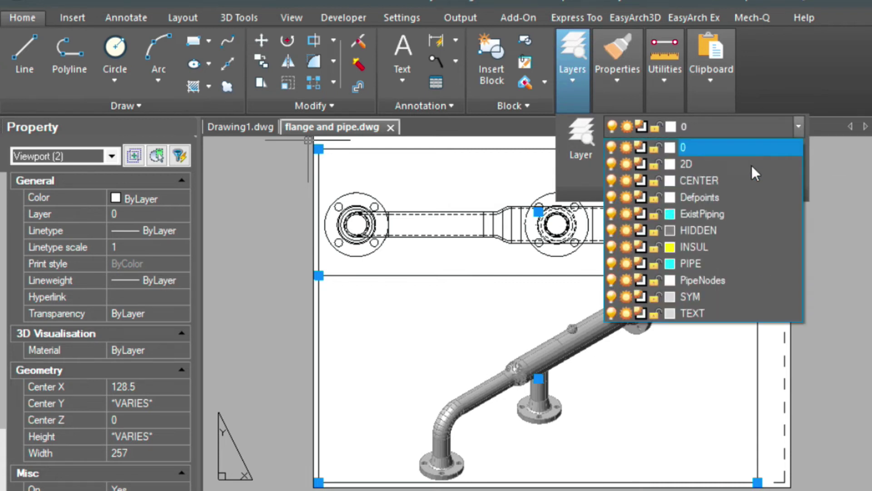
click(715, 196)
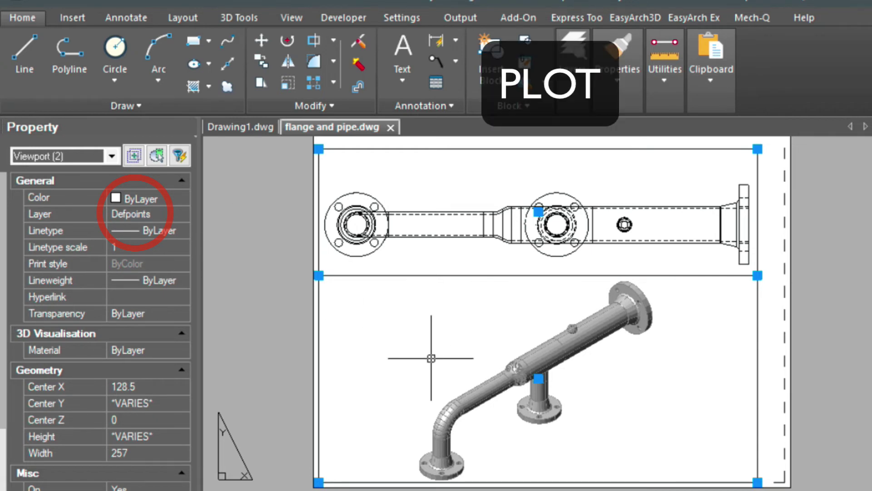
key(Escape)
text(PLO)
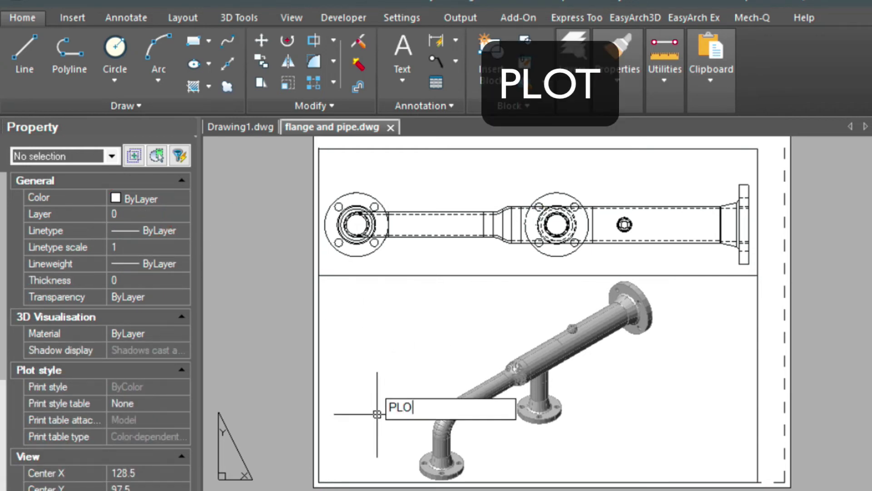
key(Return)
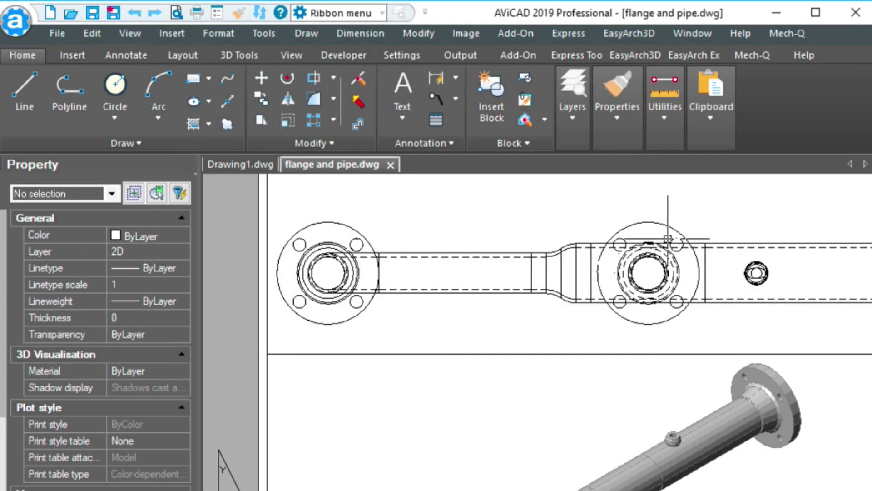
Run Express Delete Duplicate Objects on the top 2D plan, then select the block for EXPLODE.
click(577, 52)
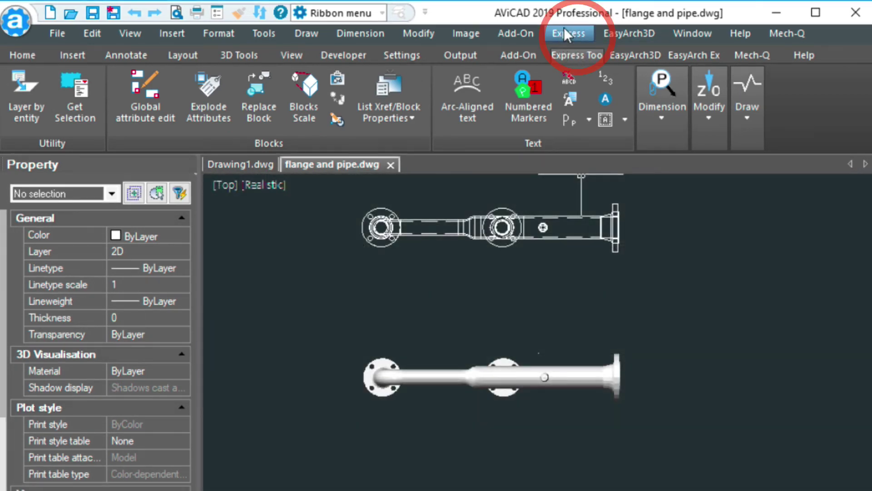
click(564, 29)
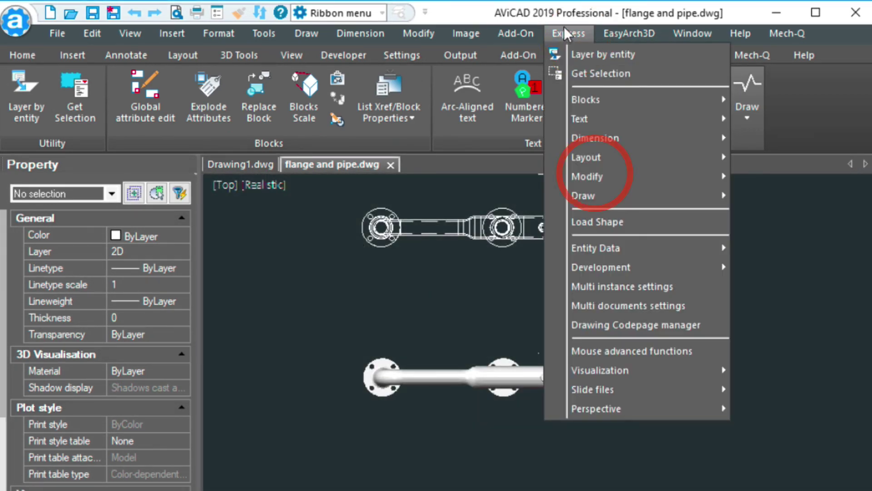
mouse_move(587, 176)
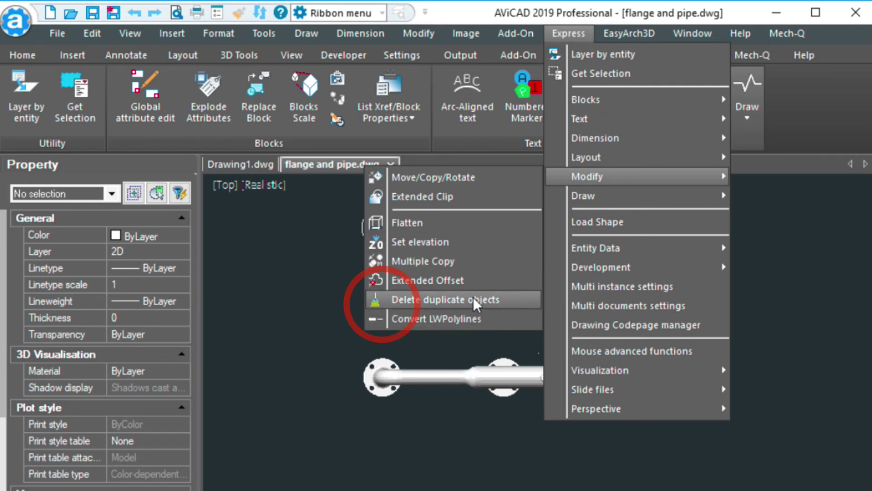
click(474, 298)
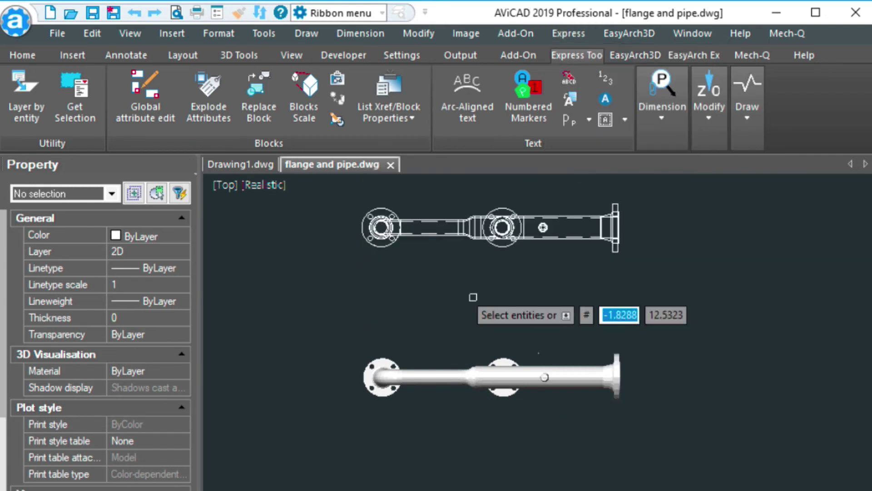
click(619, 253)
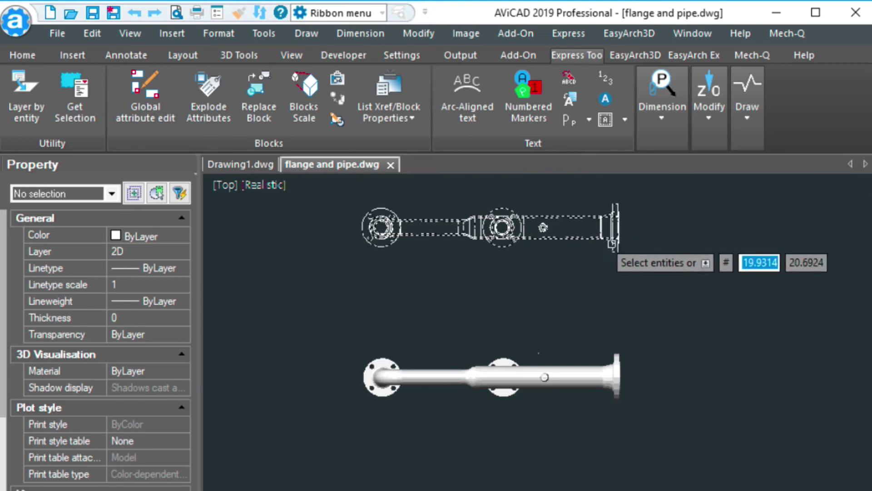
key(Return)
click(597, 240)
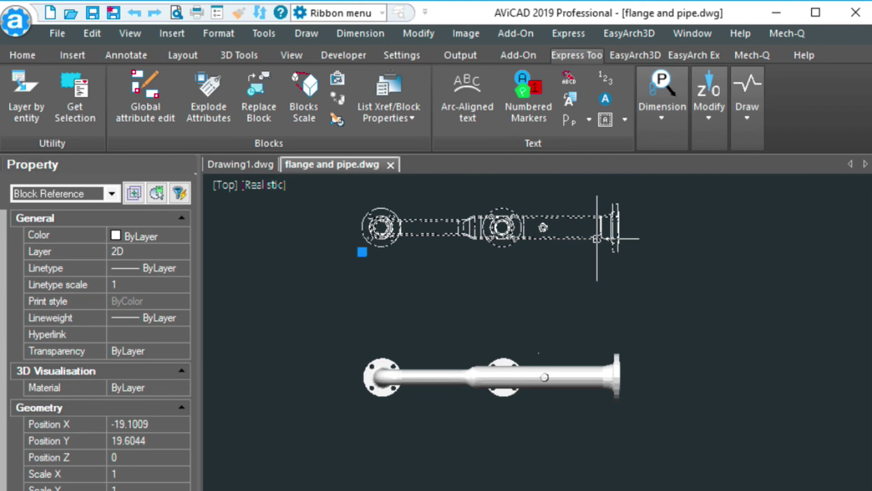
text(EXPLAYER)
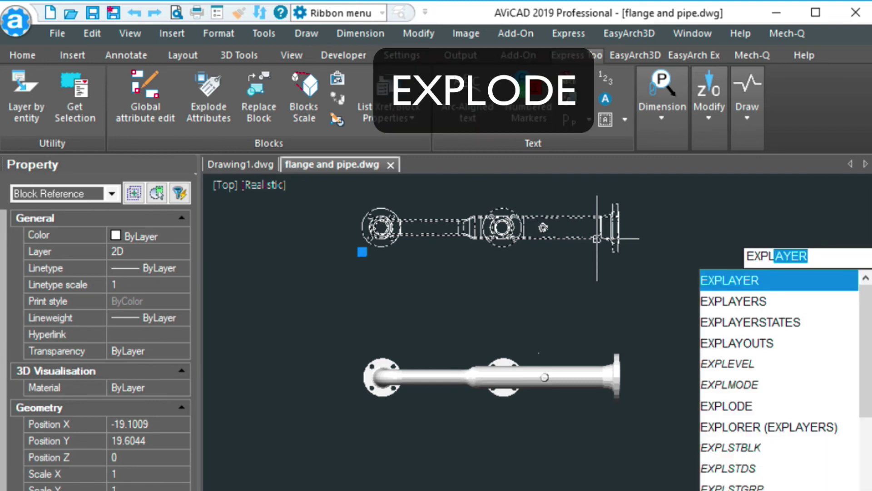
Explode the 2D plan block and window-select its lines for Delete Duplicate Objects.
click(727, 406)
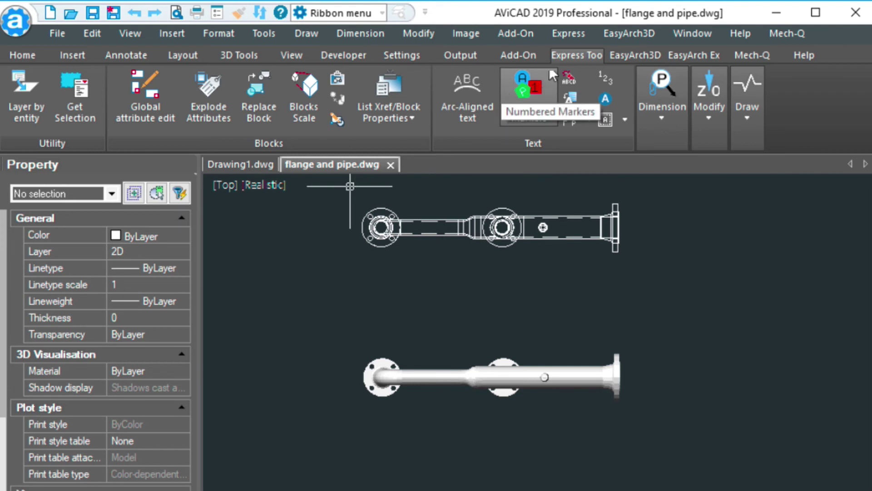
click(573, 37)
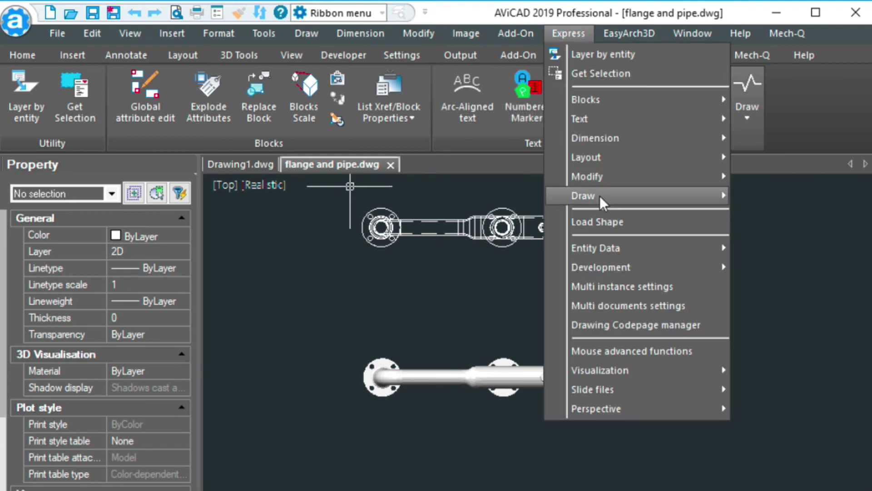
mouse_move(637, 176)
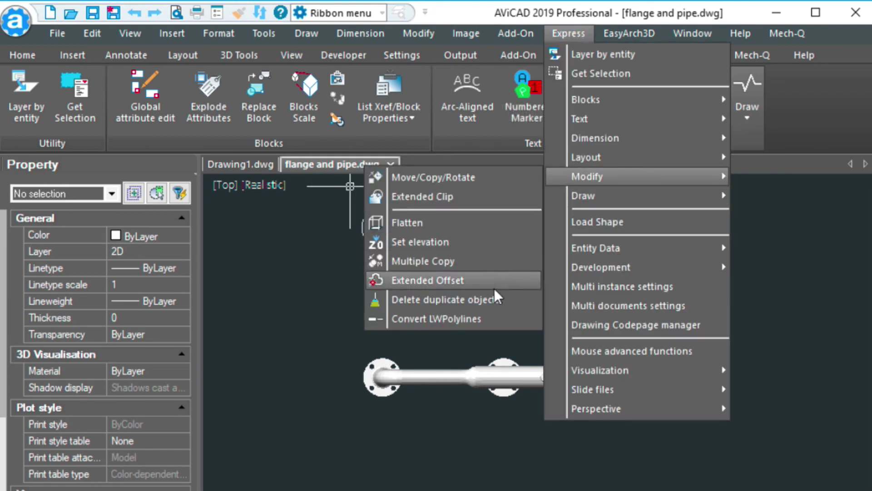
click(493, 299)
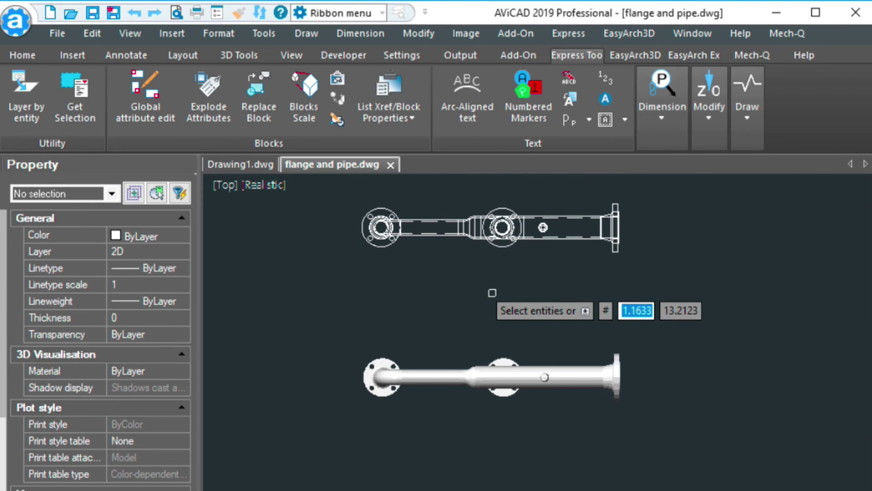
click(341, 190)
click(666, 284)
key(Return)
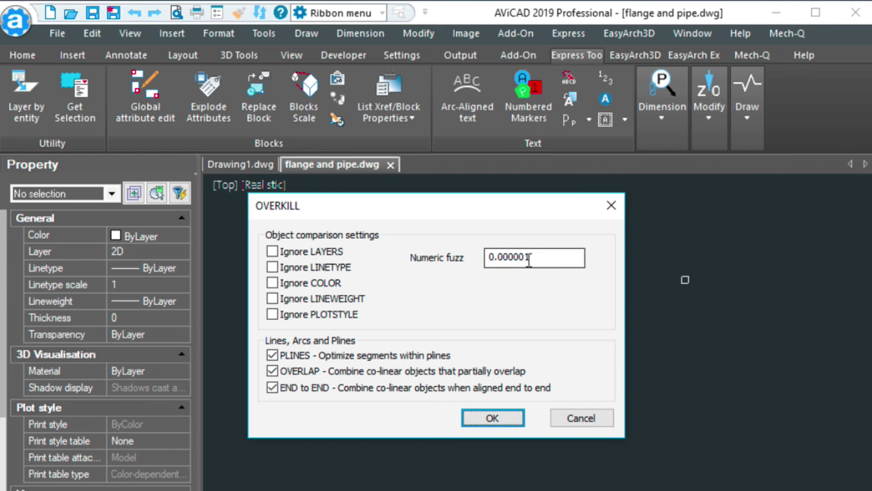
Set Numeric fuzz to 0.4 and apply the duplicate-line cleanup.
double_click(499, 257)
text(0.4)
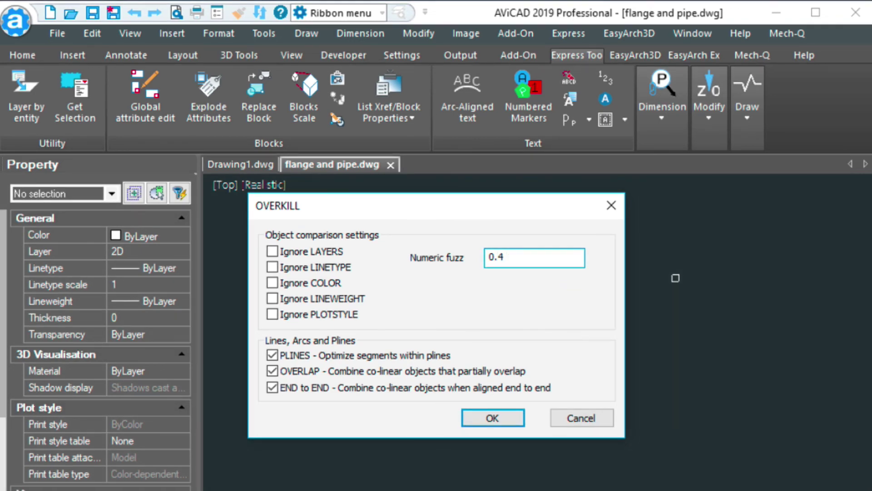
click(492, 417)
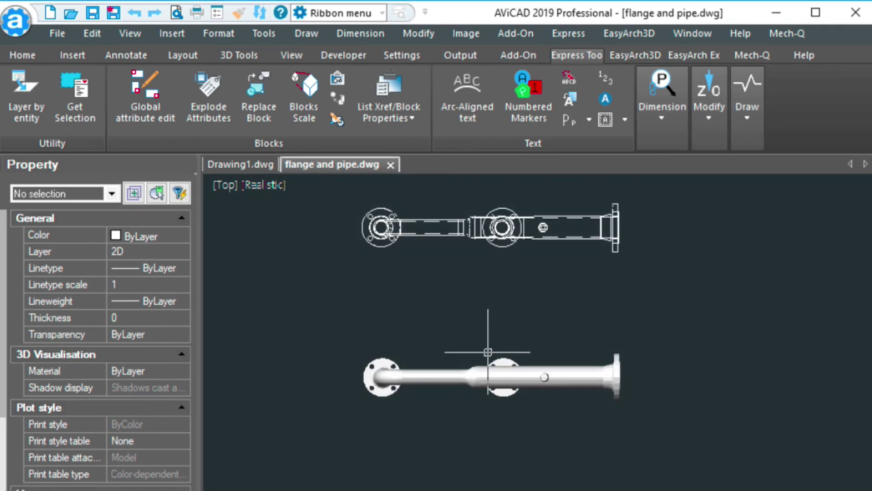
scroll(492, 264, up, 3)
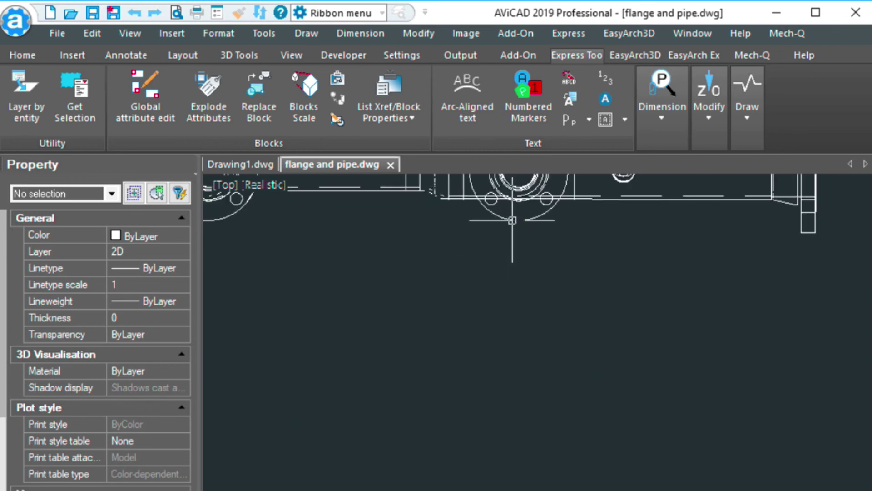
scroll(520, 324, up, 2)
scroll(518, 334, up, 1)
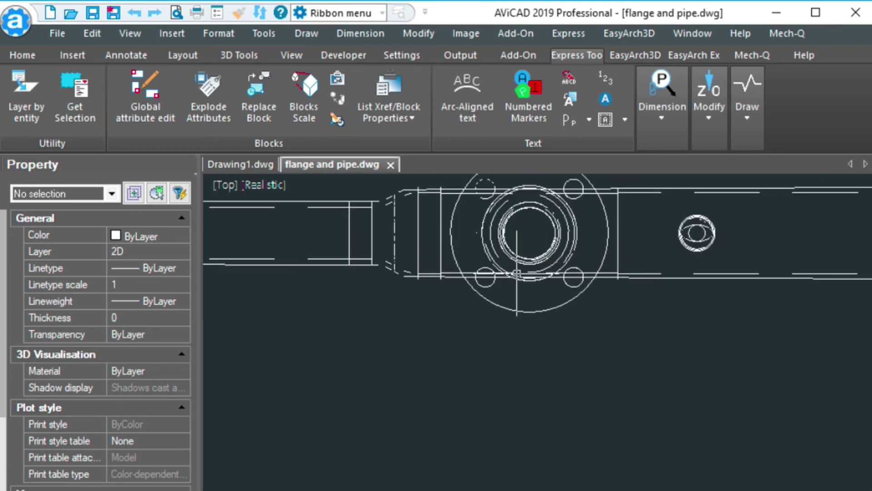
scroll(518, 286, up, 3)
middle_drag(519, 223, 519, 311)
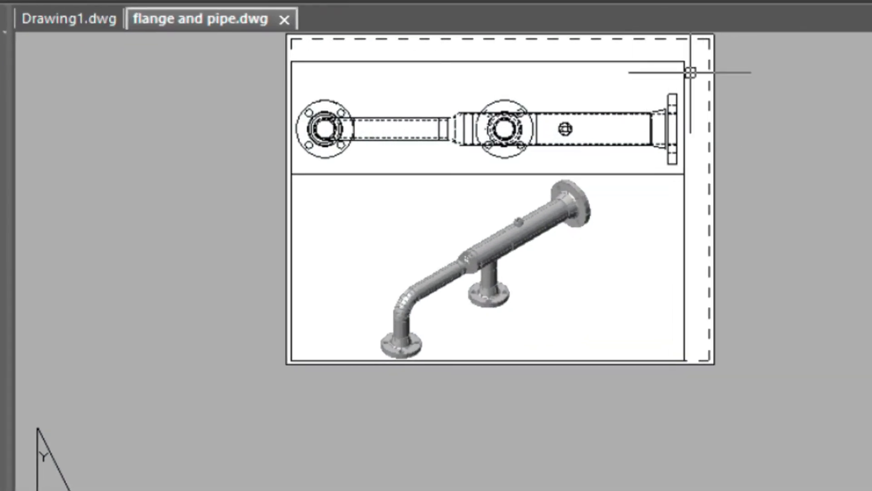
Re-place the upper plan viewport's top-right corner grip and deselect the viewport.
click(682, 67)
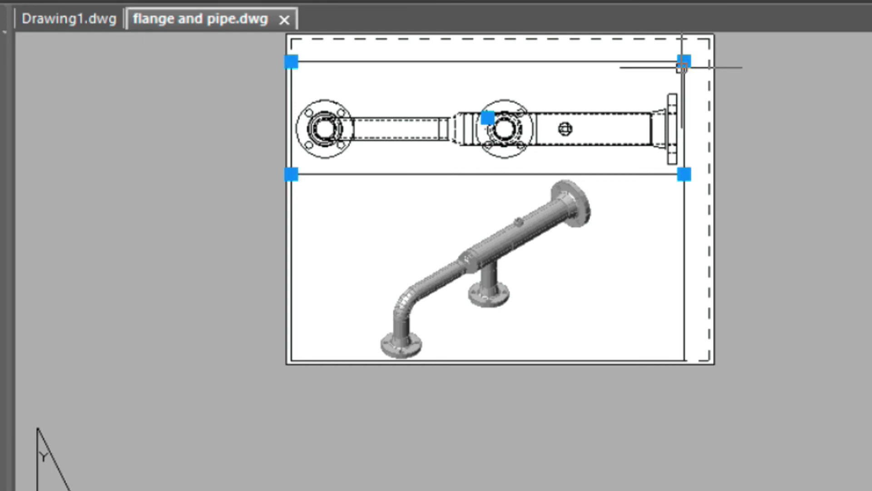
click(683, 61)
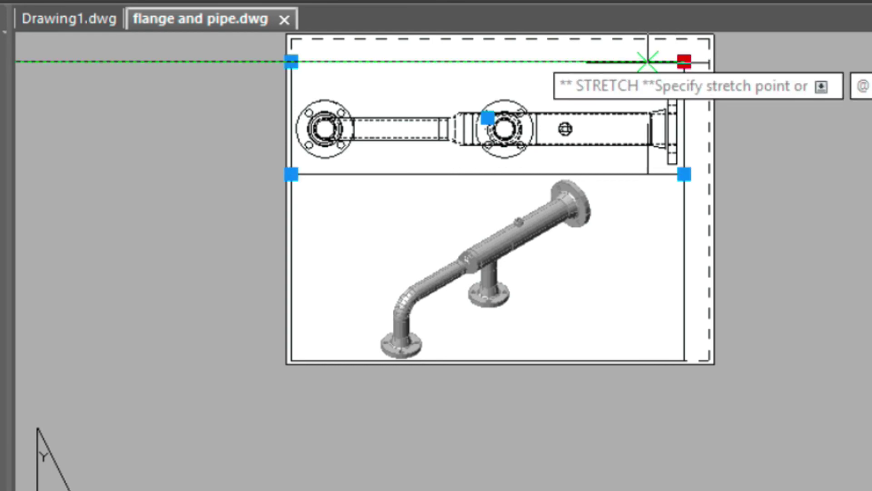
click(681, 60)
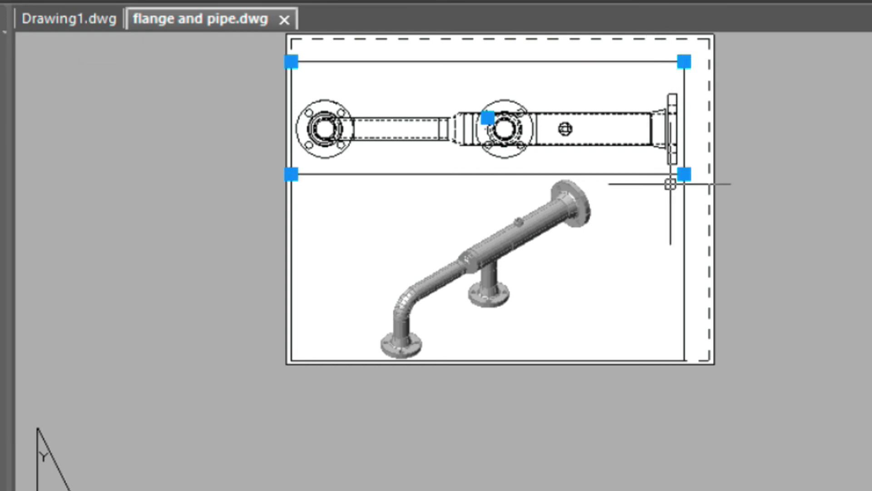
key(Escape)
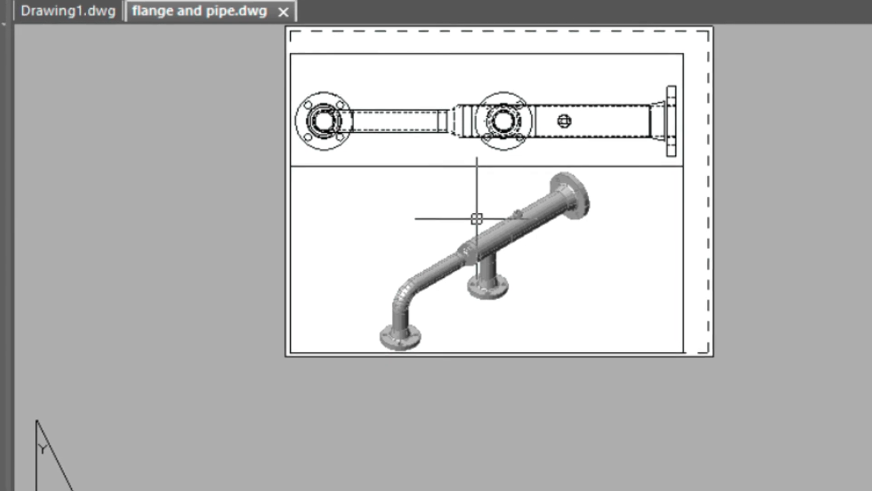
Activate the lower isometric viewport in model space and set IGNORESHADEDGE to on.
text(M)
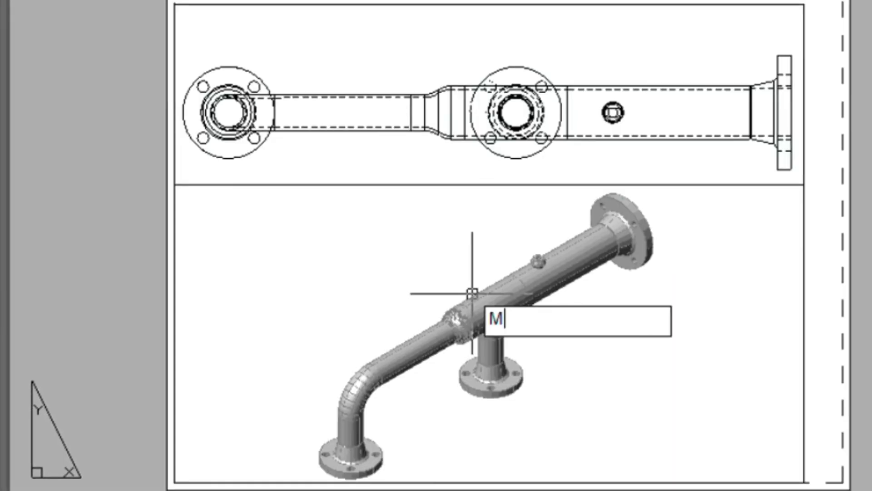
text(S)
key(Return)
click(464, 269)
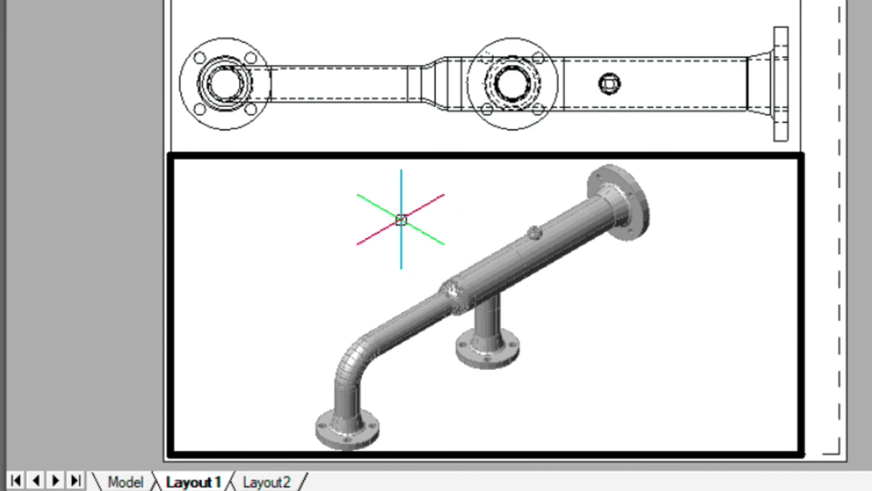
text(IGNOREMENUWQUOTE)
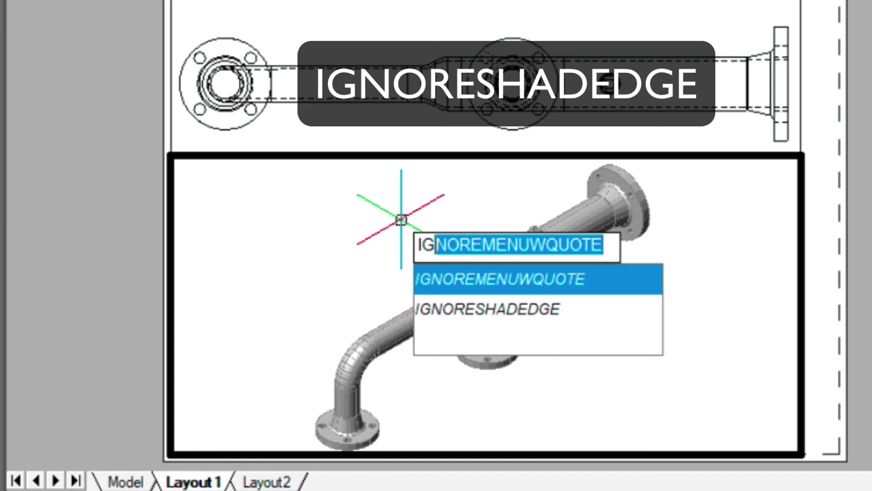
key(Down)
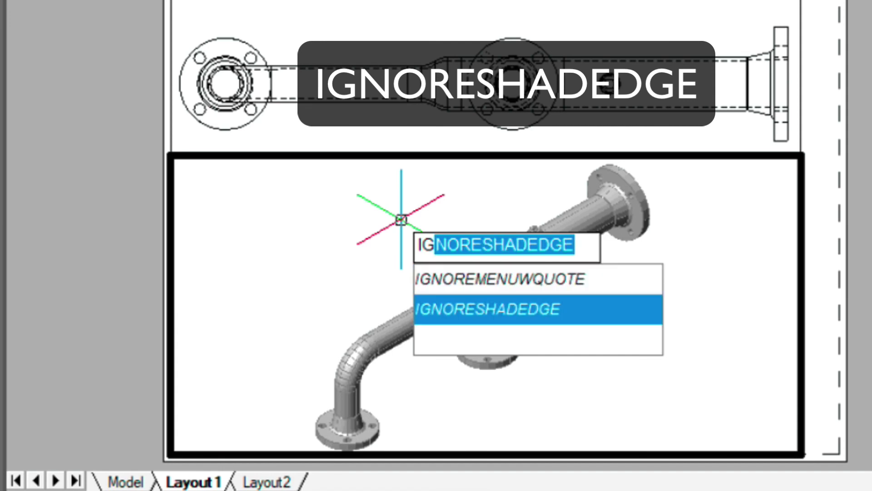
key(Return)
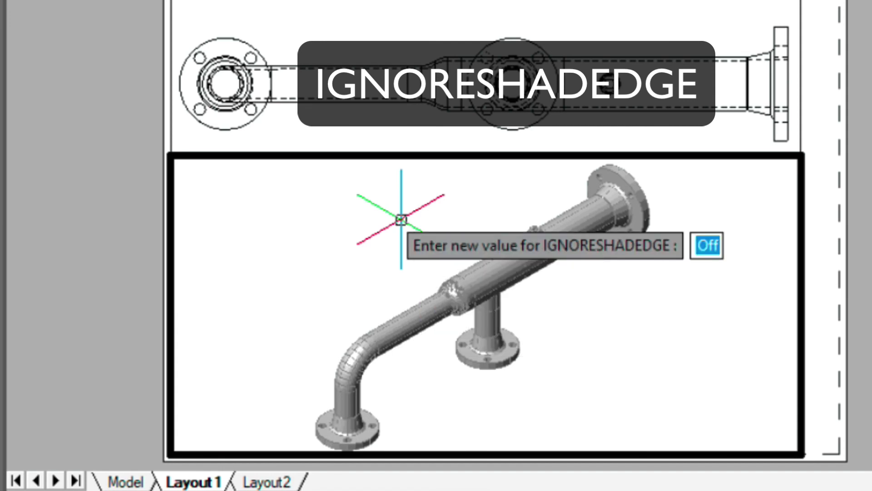
key(BackSpace)
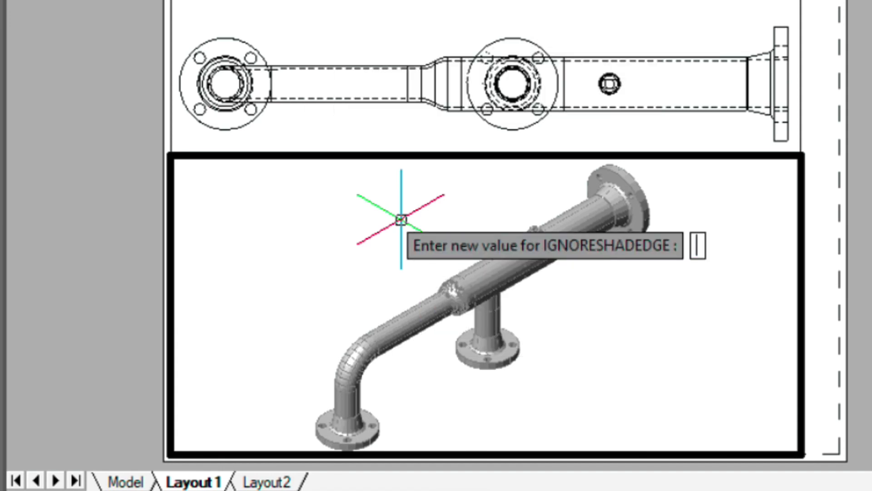
text(onn)
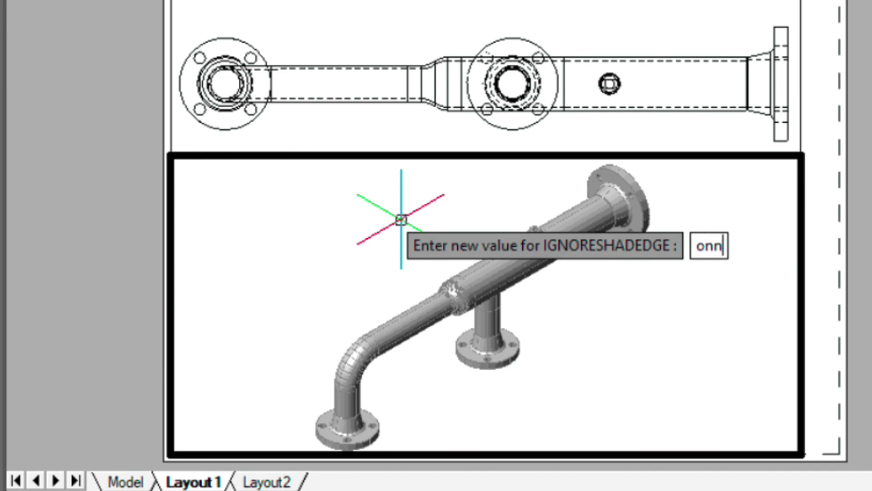
key(BackSpace)
key(Return)
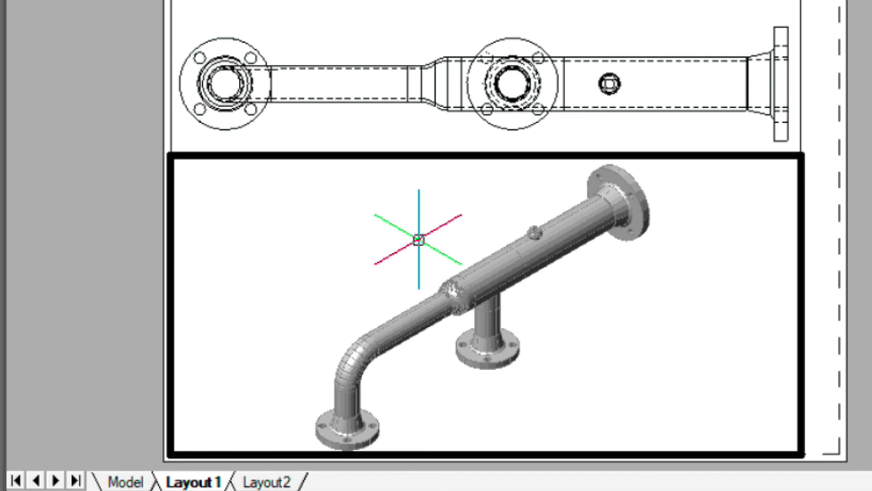
Return to paper space and preview the Layout1 plot, borderless plan above shaded isometric pipe.
text(ps)
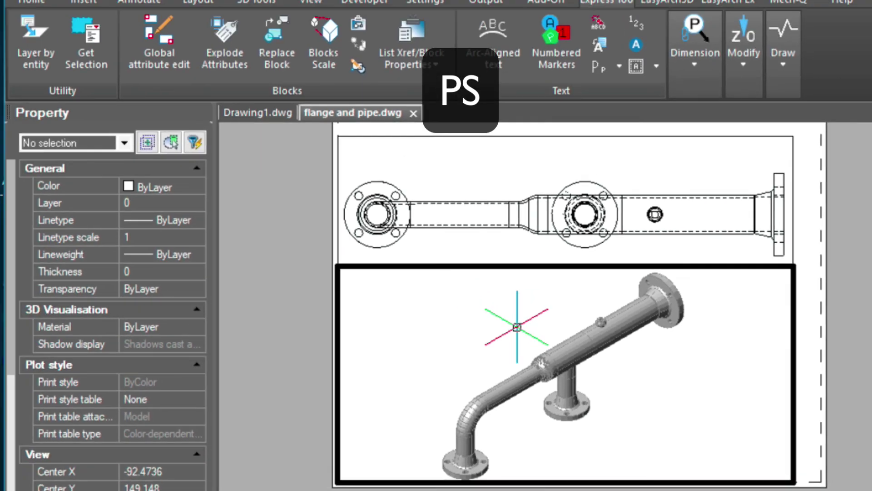
key(Return)
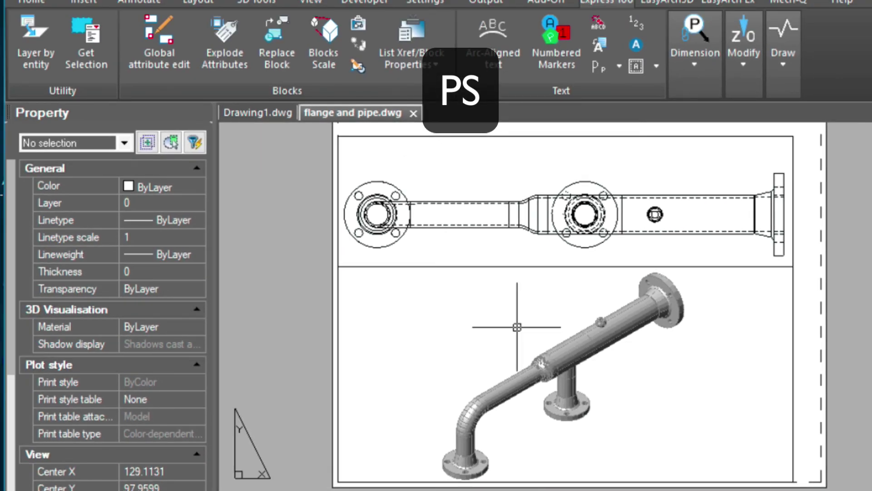
text(plot)
key(Return)
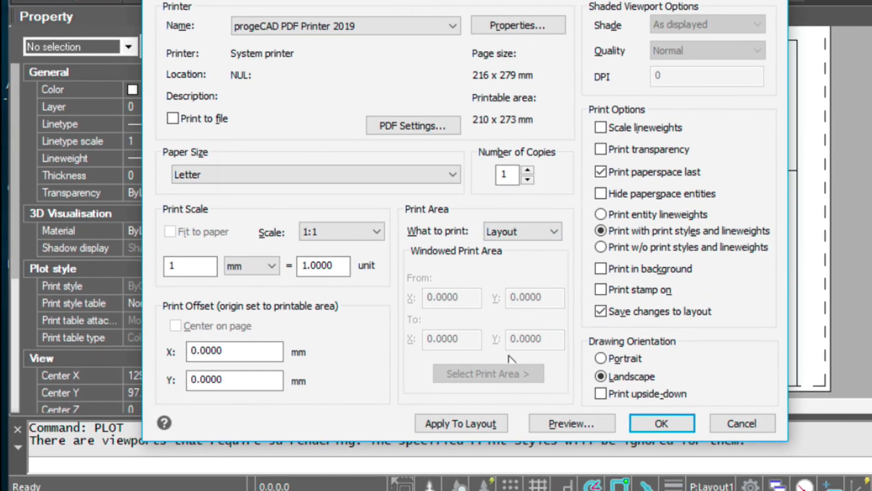
click(571, 423)
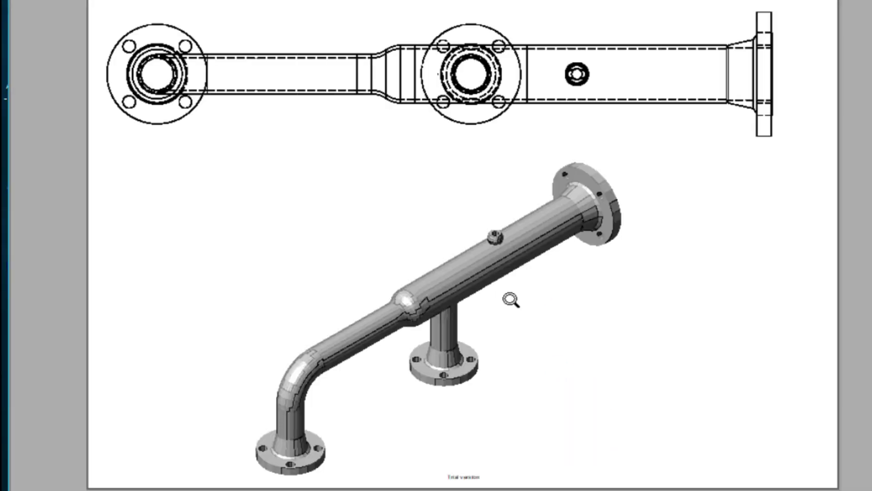